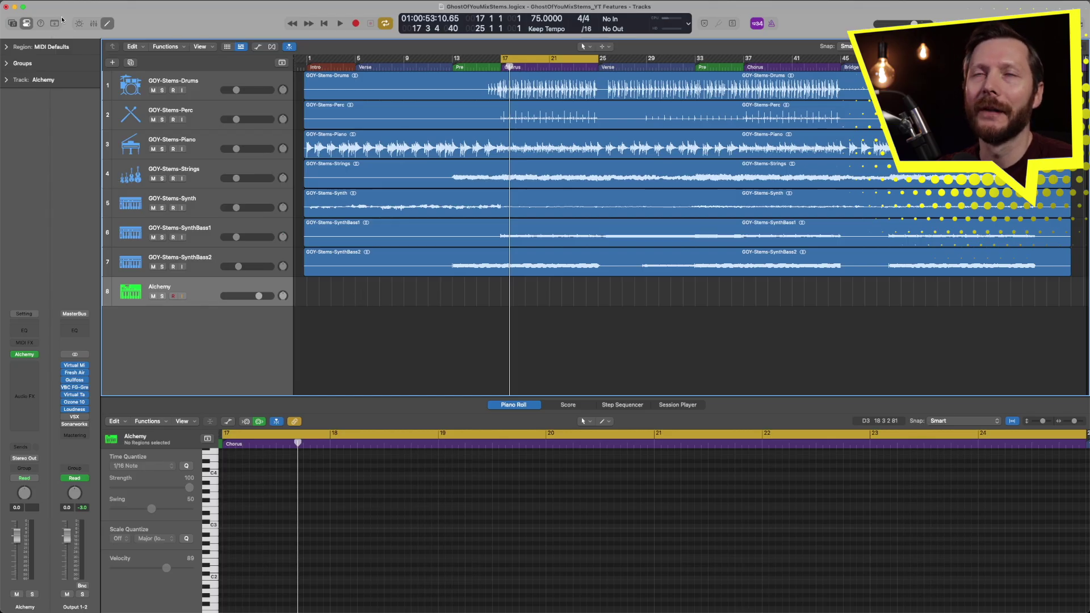
Step: Open the Logic project TUGSTAR_IF ME EVA_DIGITAL NOW for import, using its Take 4 MixRef1 alternative
click(63, 1)
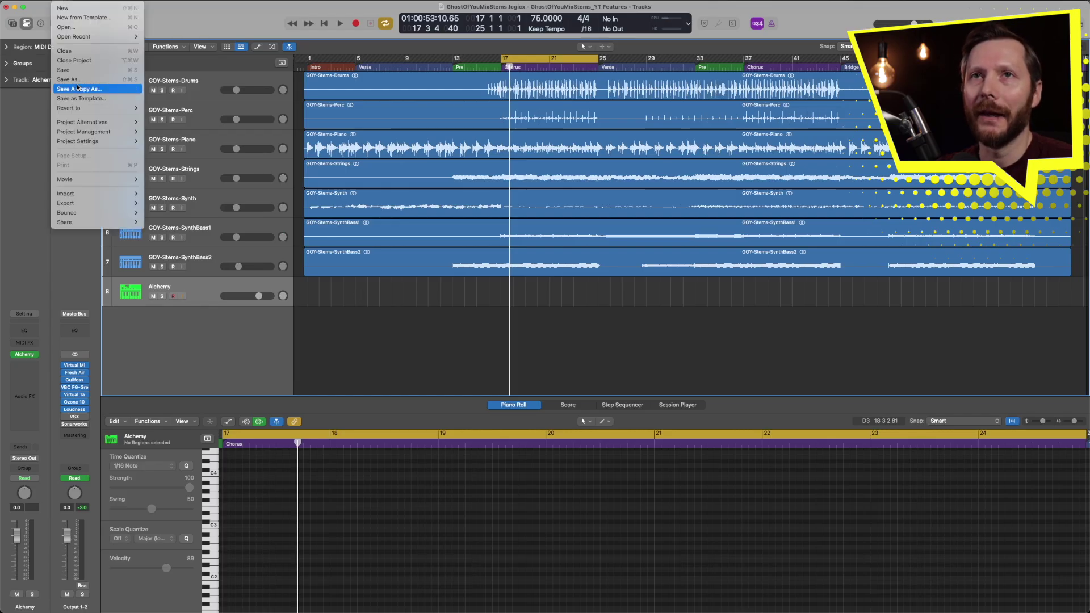
mouse_move(75, 199)
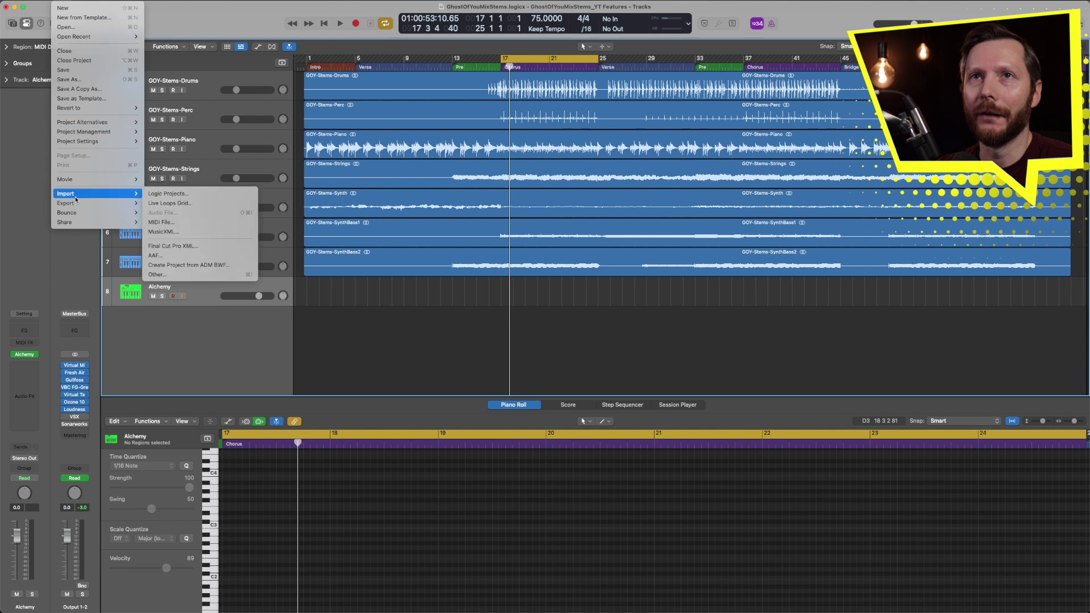
click(196, 195)
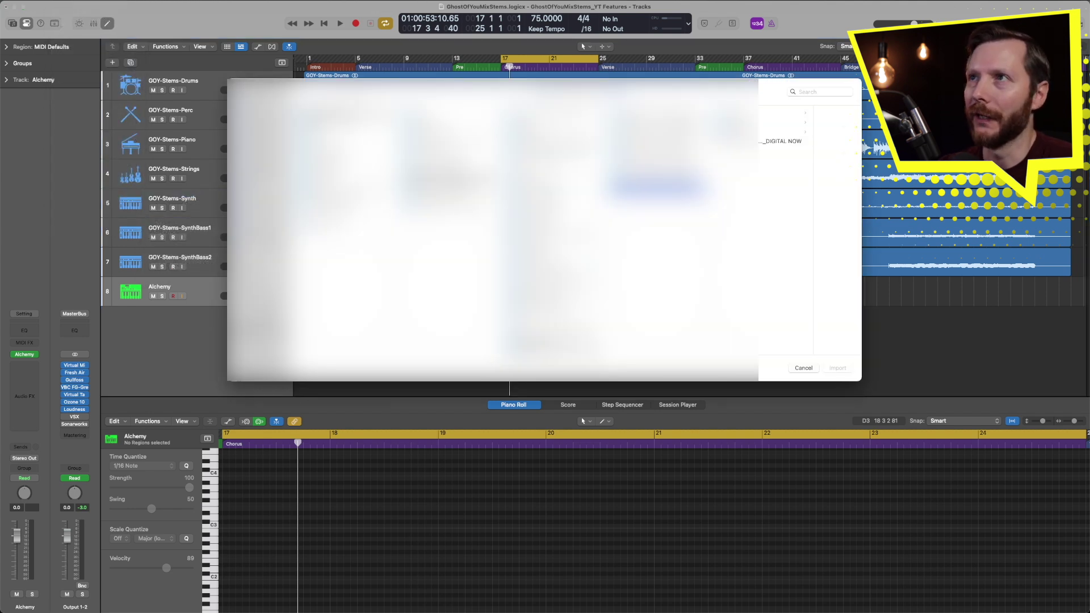
click(781, 140)
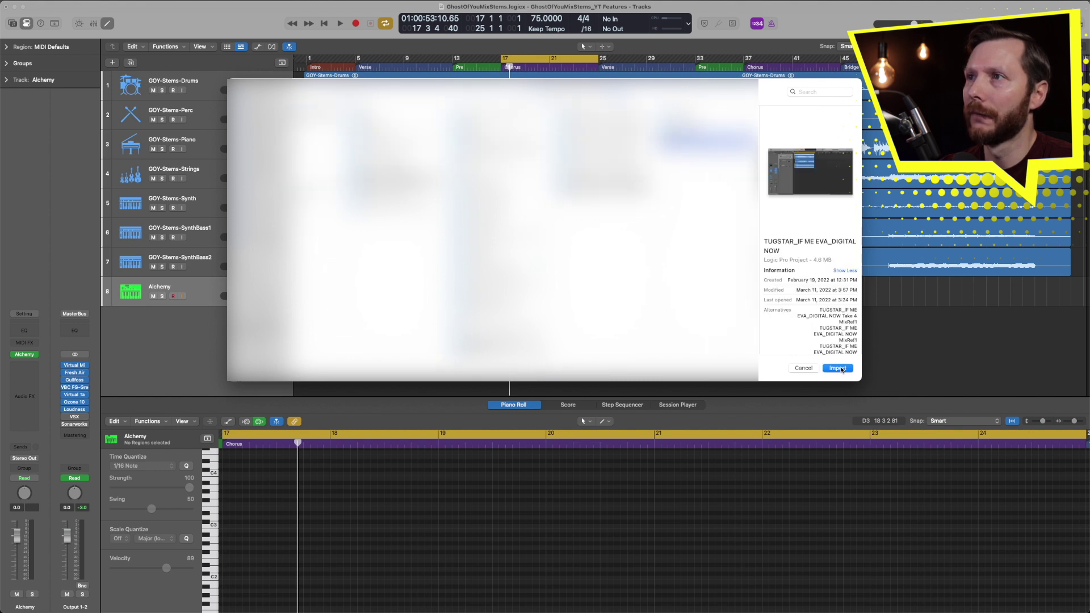
click(838, 368)
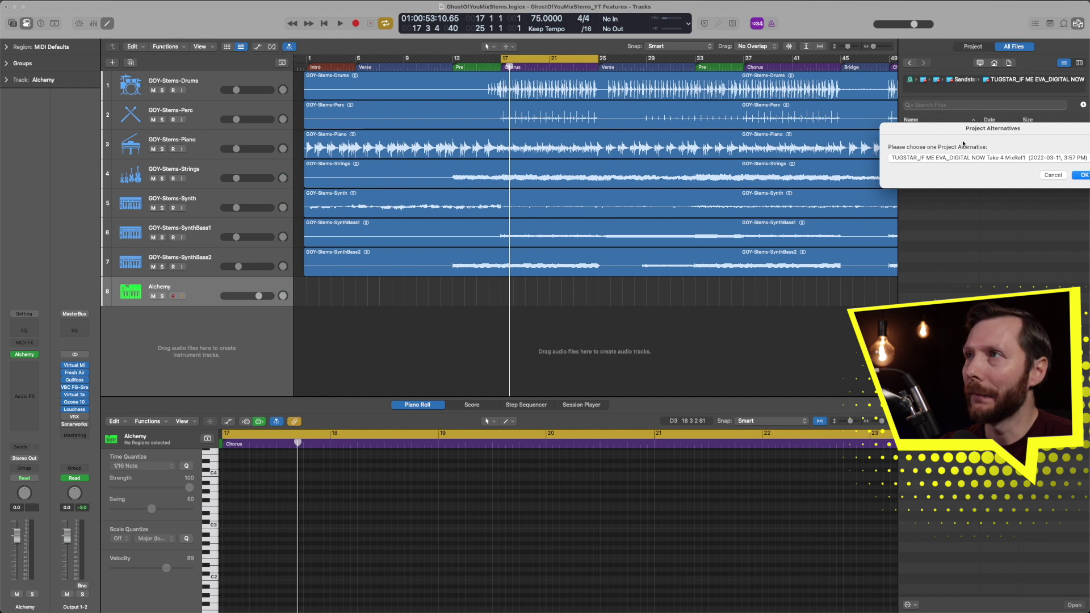
drag(1038, 132, 998, 152)
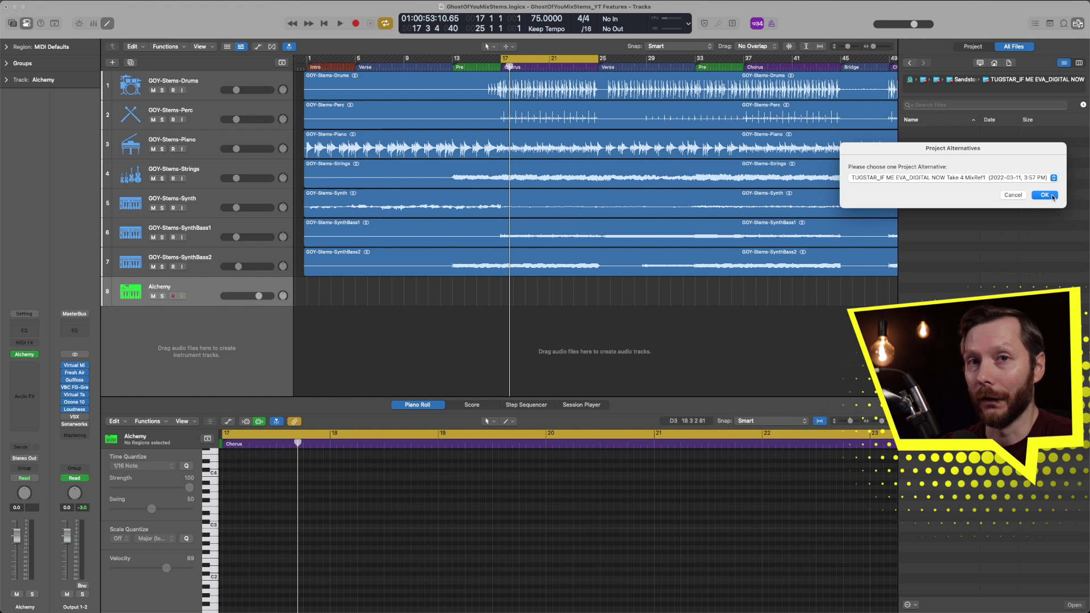
click(1045, 194)
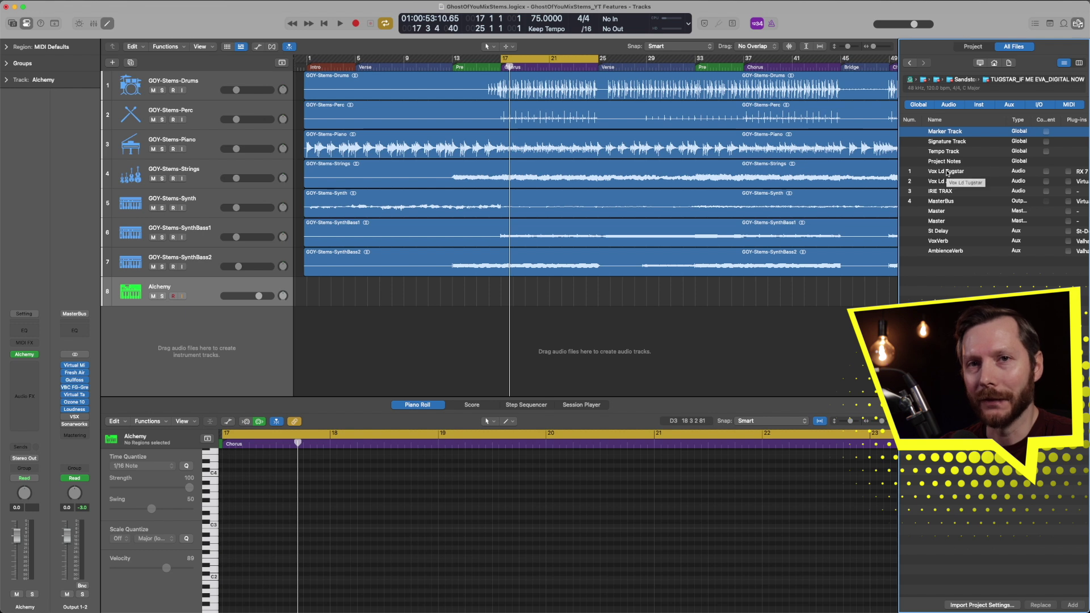
Step: Mark the plug-ins and sends of the Vox Ld Tugstar audio track for import
click(1009, 172)
scroll(1011, 174, right, 5)
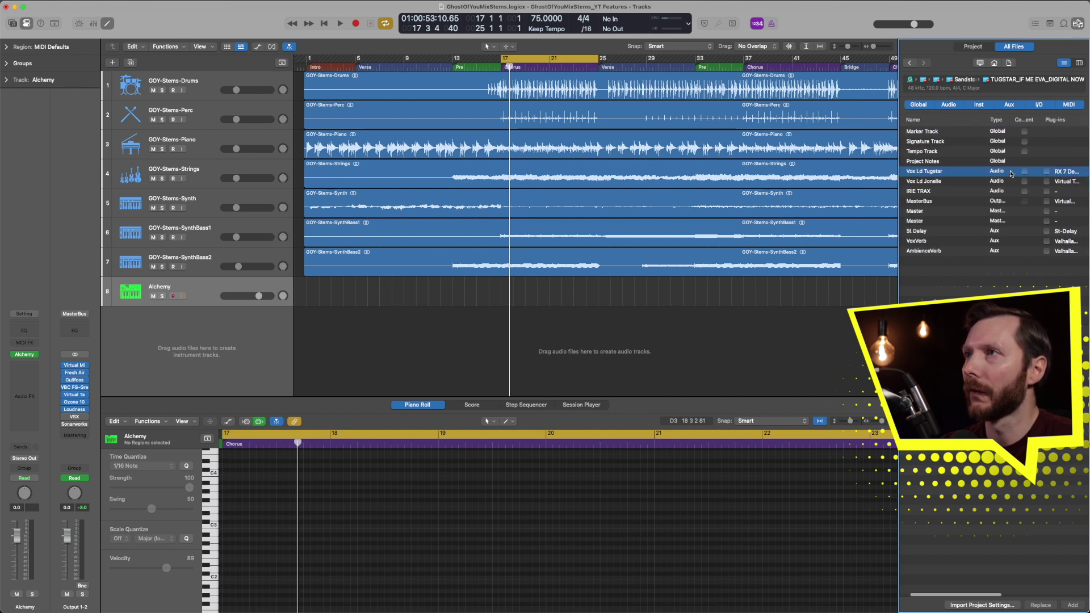
scroll(987, 121, right, 3)
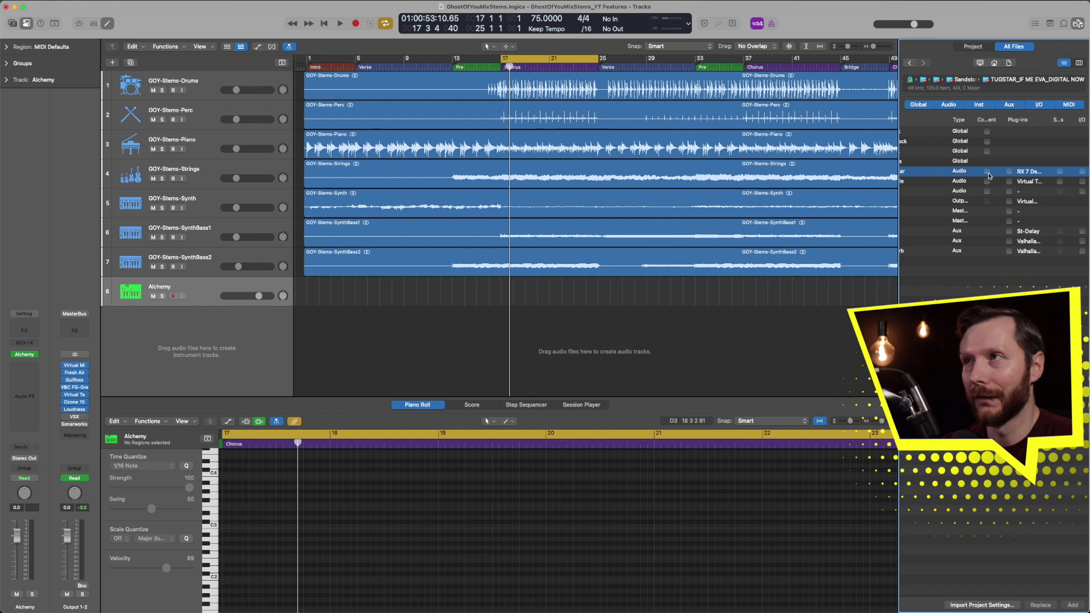
scroll(989, 176, right, 3)
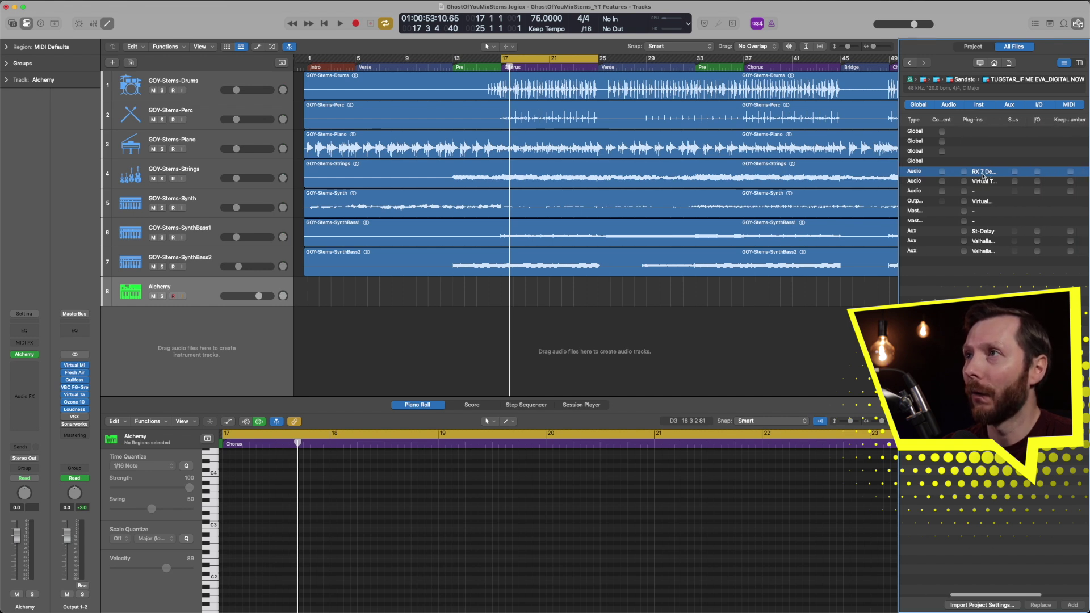
click(964, 171)
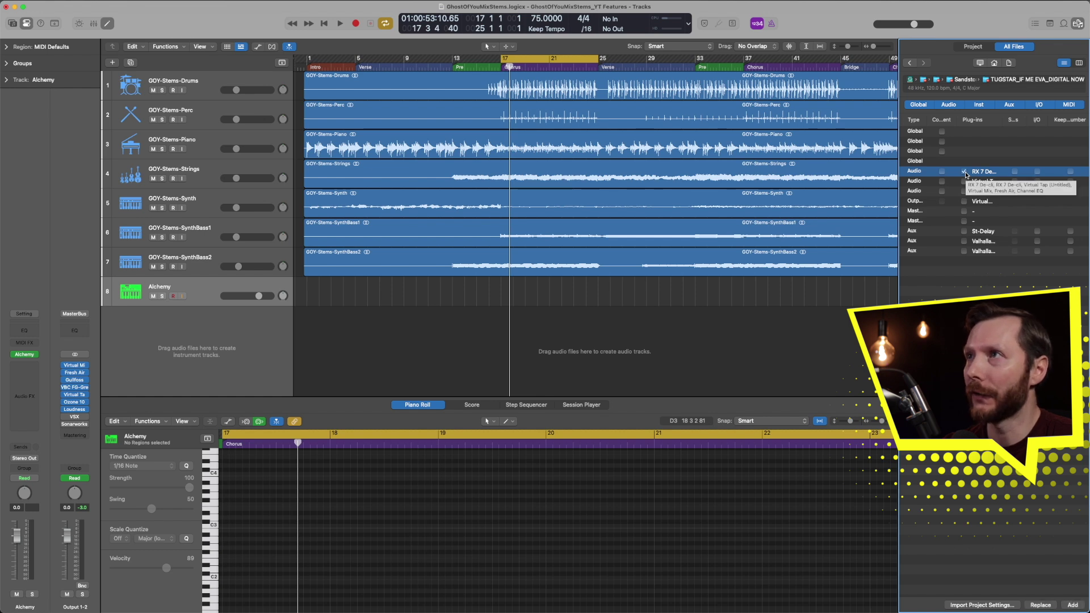
click(1016, 172)
Step: Add the marked Vox Ld Tugstar channel to the current project, creating all of its aux channels
scroll(1006, 179, right, 3)
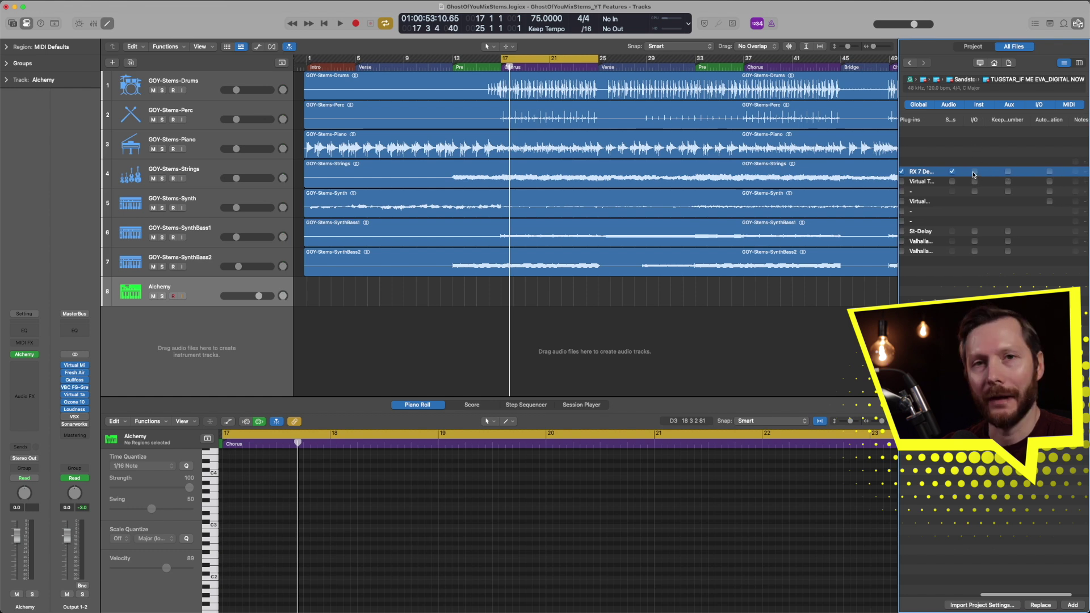
scroll(975, 175, right, 2)
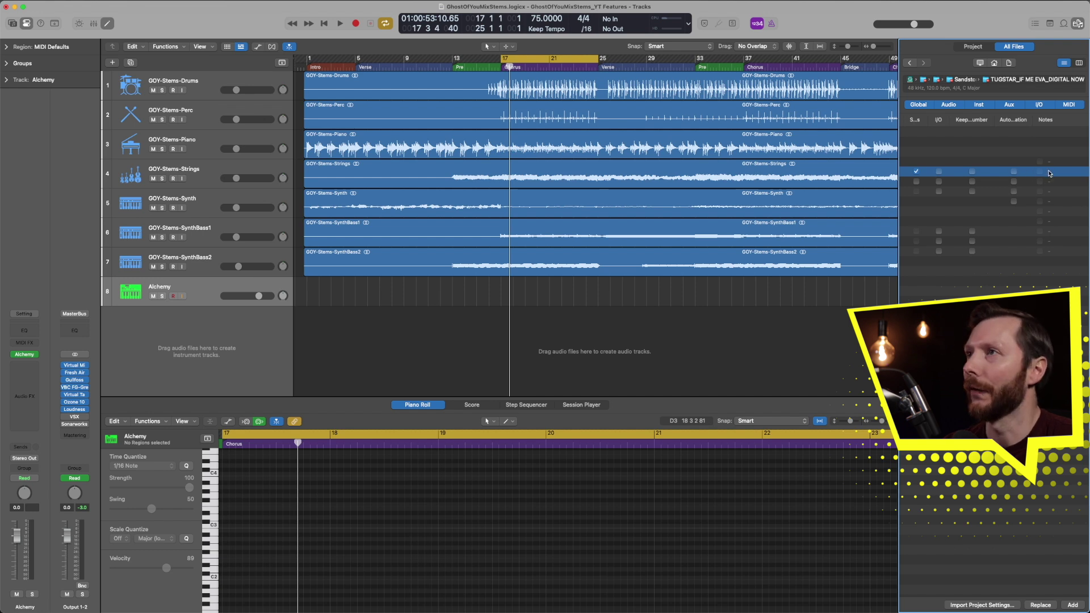
scroll(964, 182, left, 3)
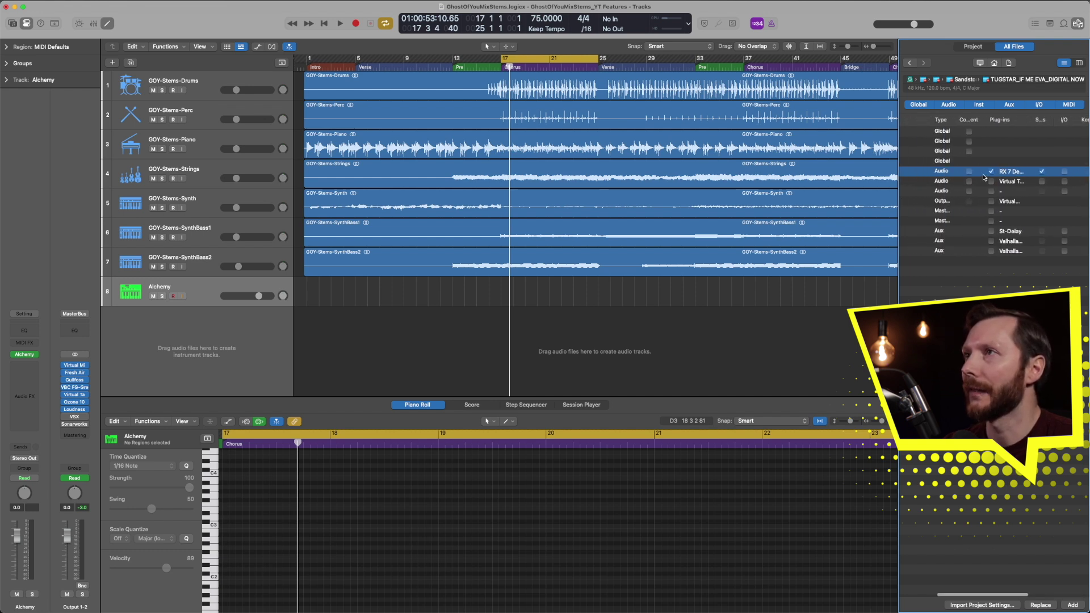
scroll(1005, 178, left, 2)
scroll(1014, 177, left, 3)
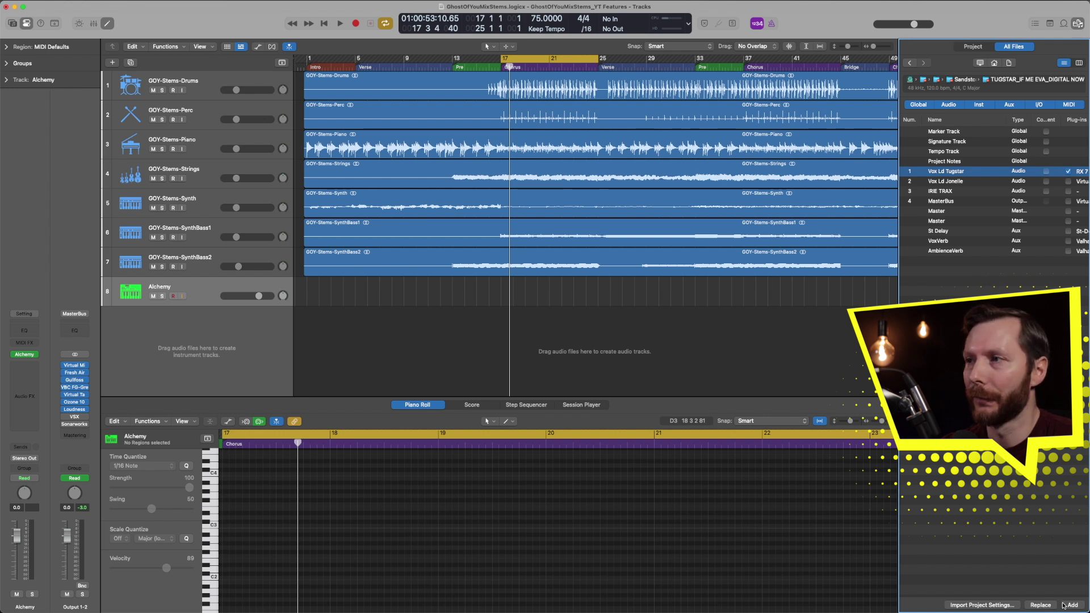
click(1078, 606)
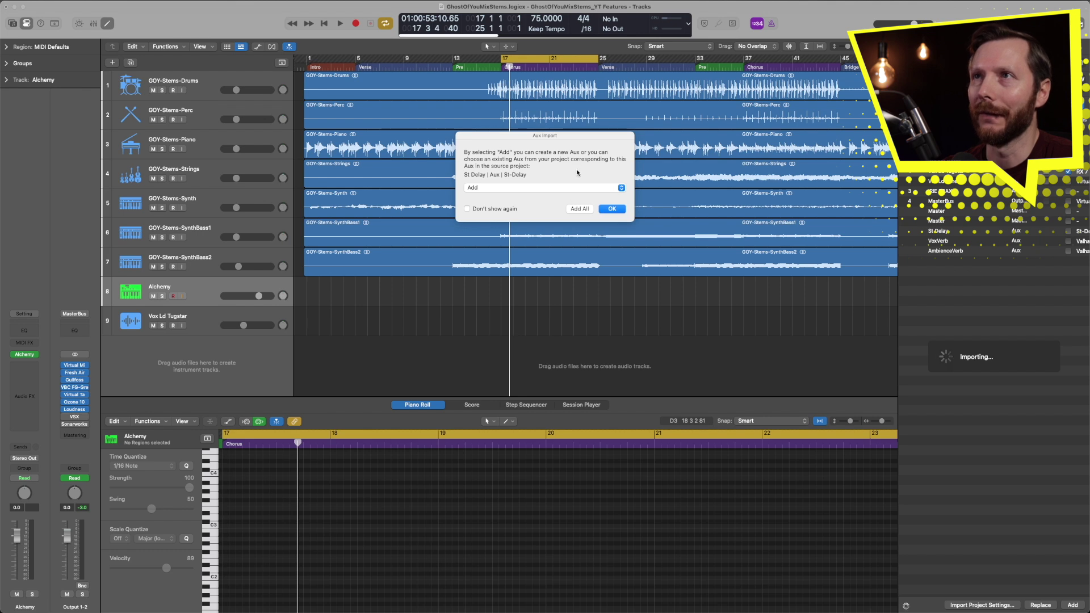
click(578, 210)
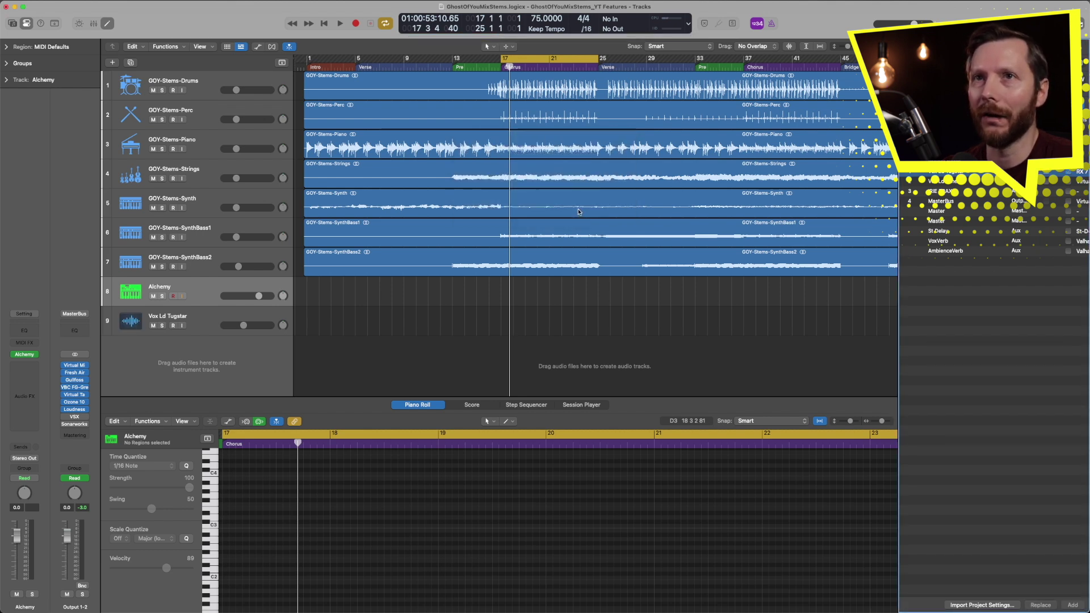
Step: Select the Vox Ld Tugstar track and inspect the aux channels fed by its Bus 2, Bus 8 and Bus 3 sends
click(197, 316)
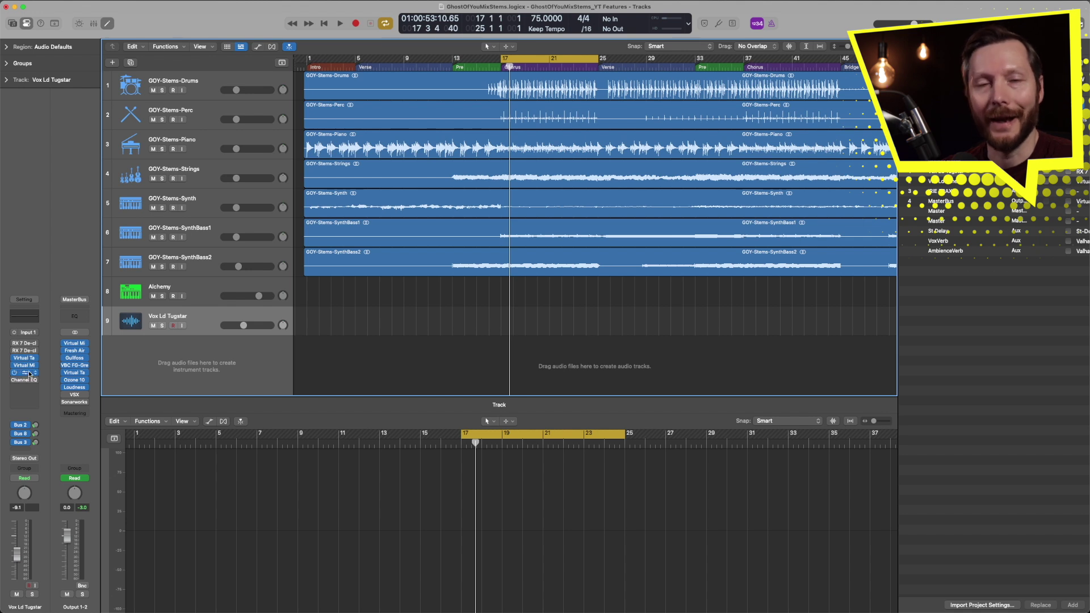
click(35, 427)
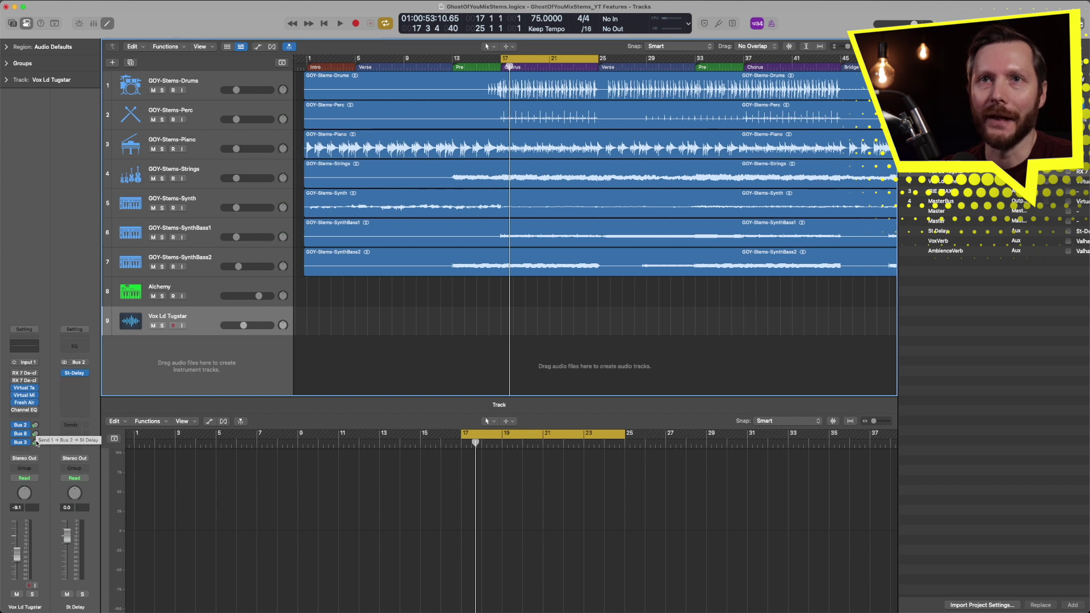
click(36, 434)
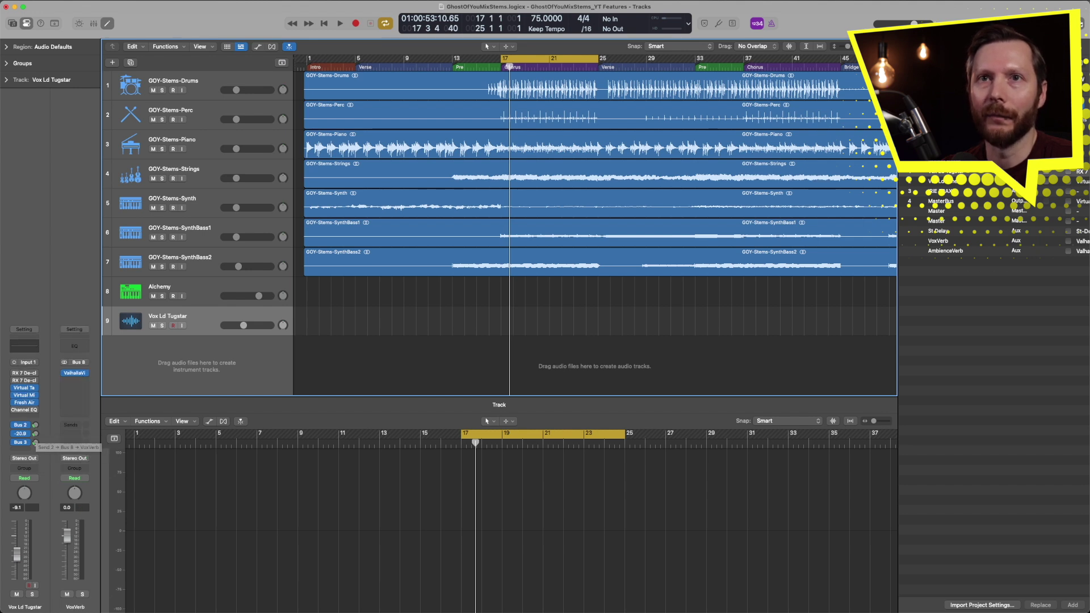
click(36, 443)
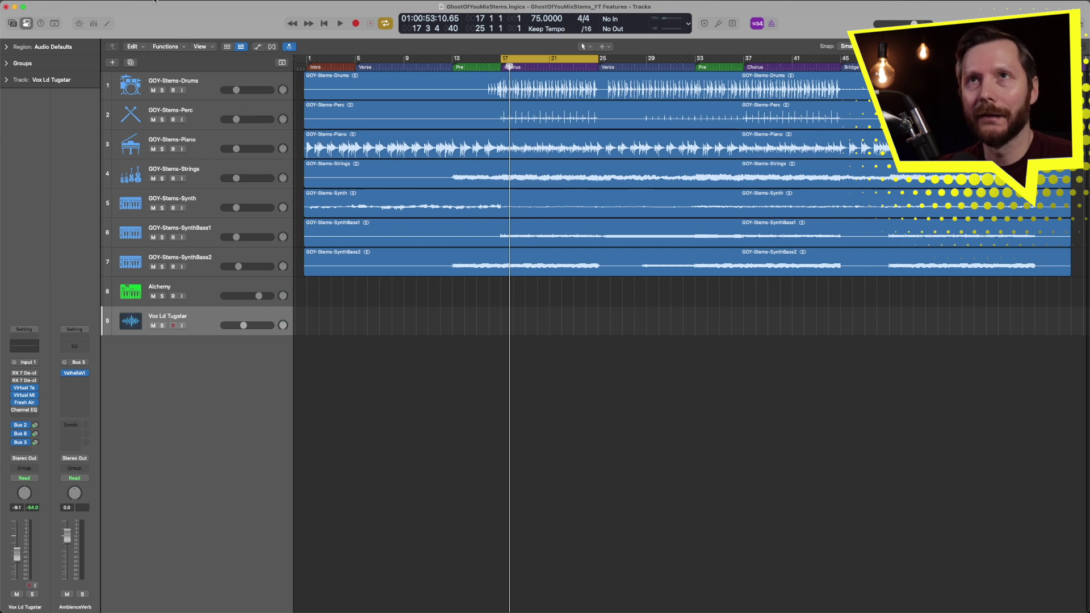
Step: Turn on Low Latency Monitoring Mode and record-enable the Vox Ld Tugstar track
click(155, 1)
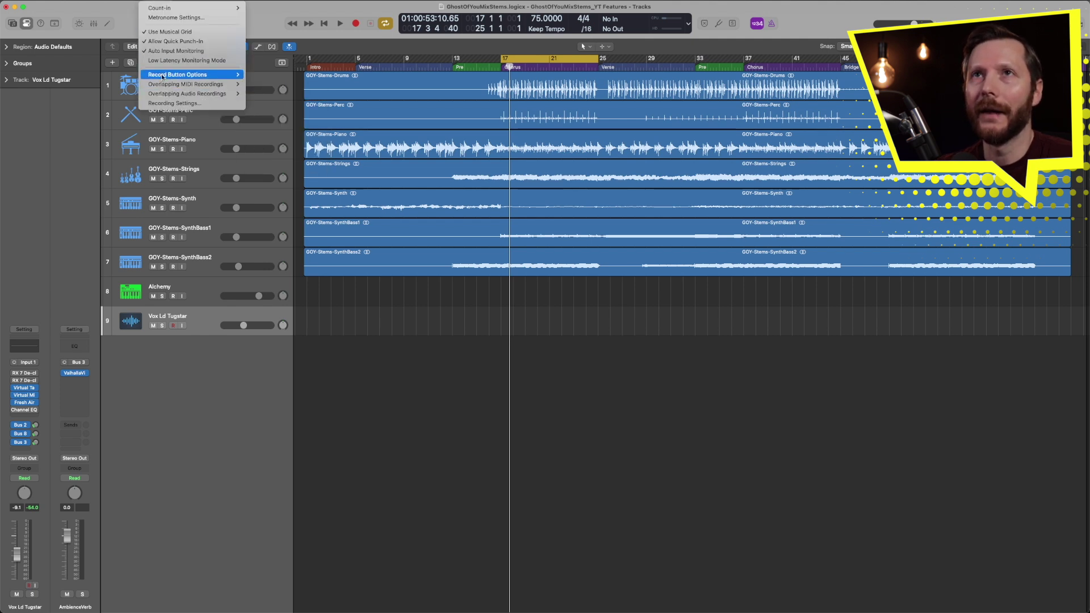
click(215, 61)
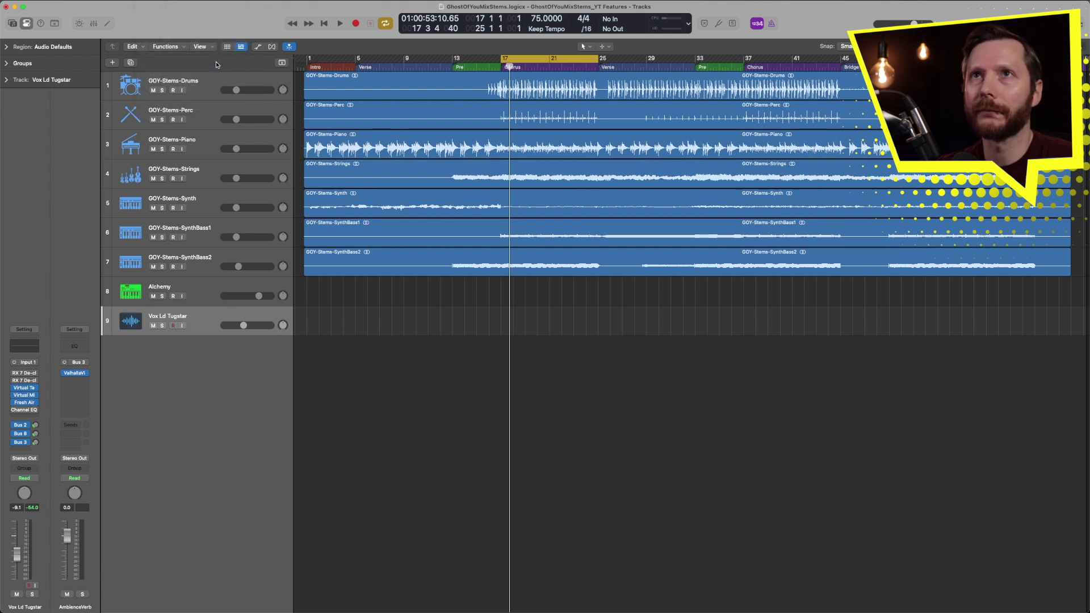
click(174, 326)
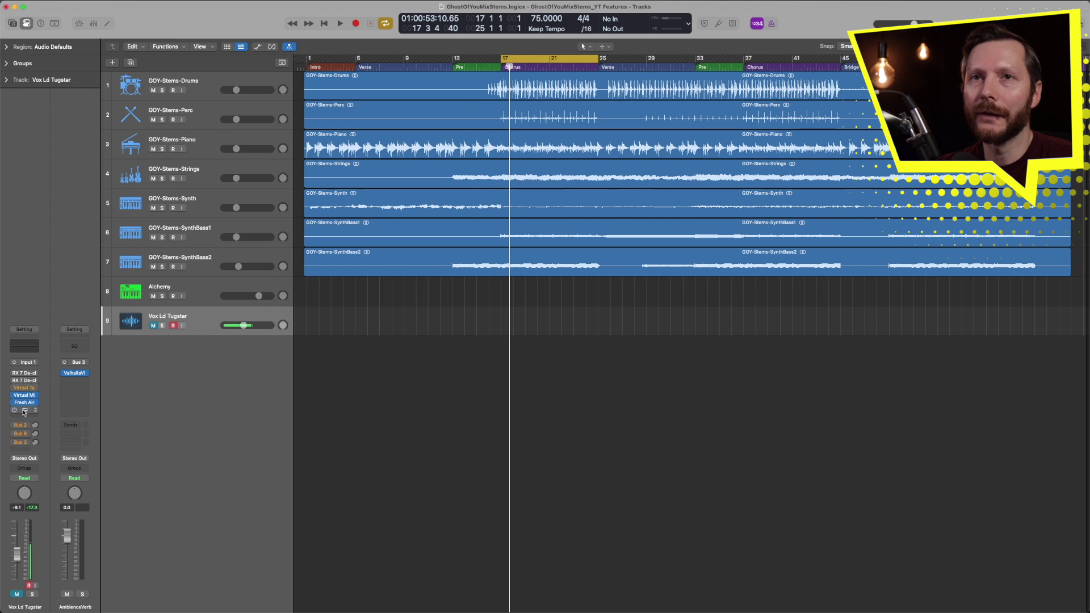
click(25, 410)
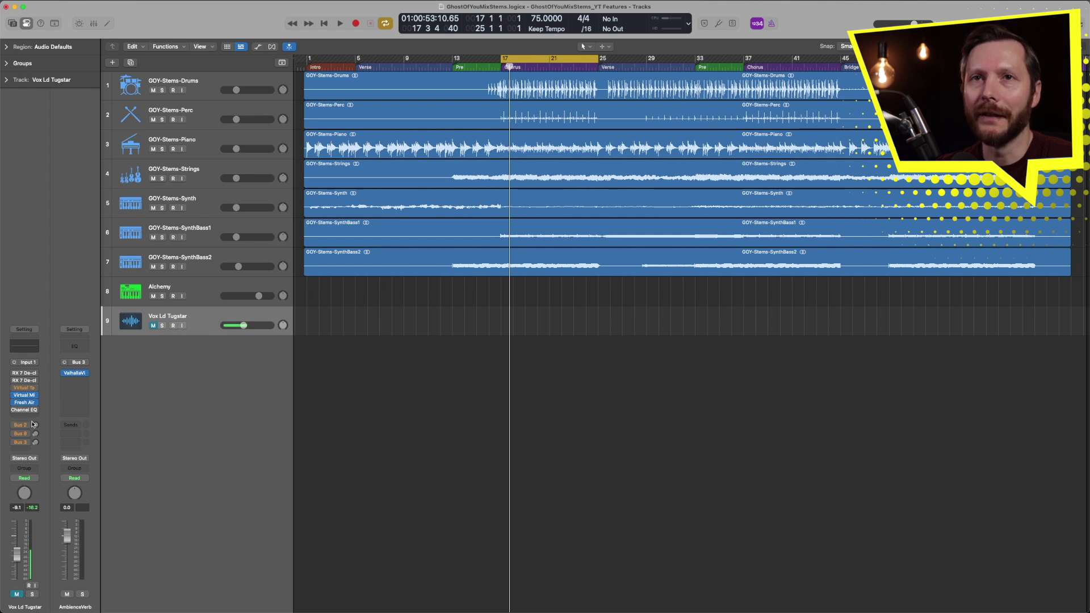
mouse_move(29, 390)
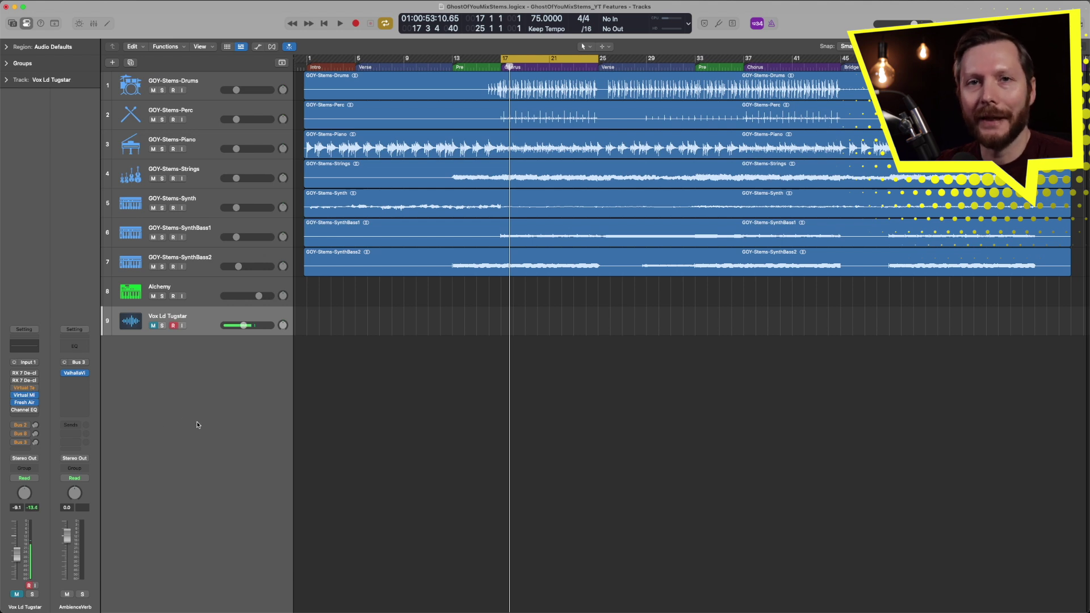
mouse_move(21, 441)
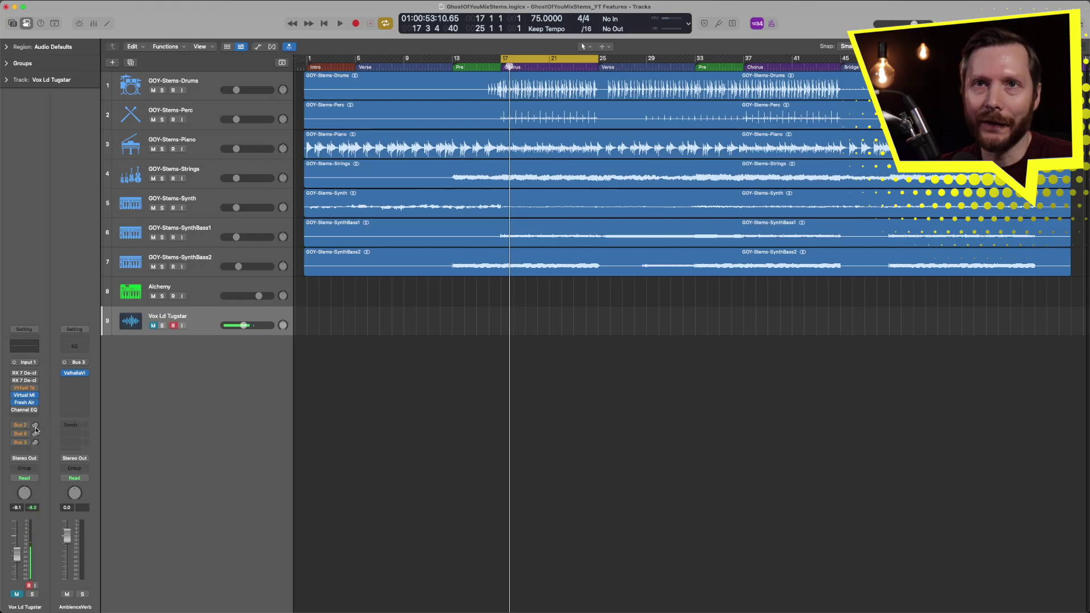
Step: Make the Vox Ld Tugstar track's Bus 8 send to VoxVerb Low Latency Safe
click(36, 427)
click(36, 434)
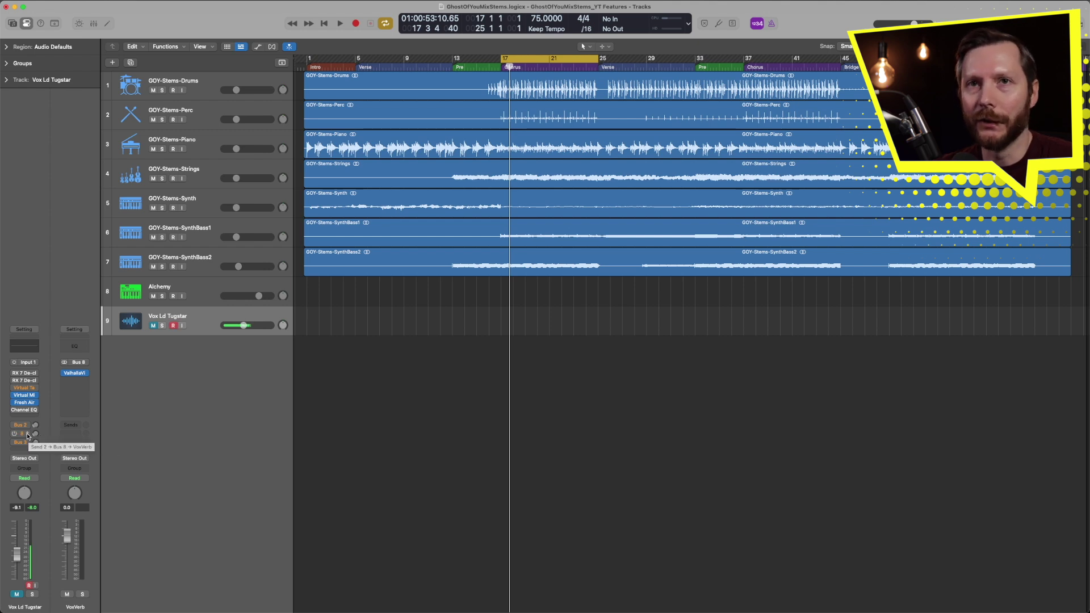
click(29, 436)
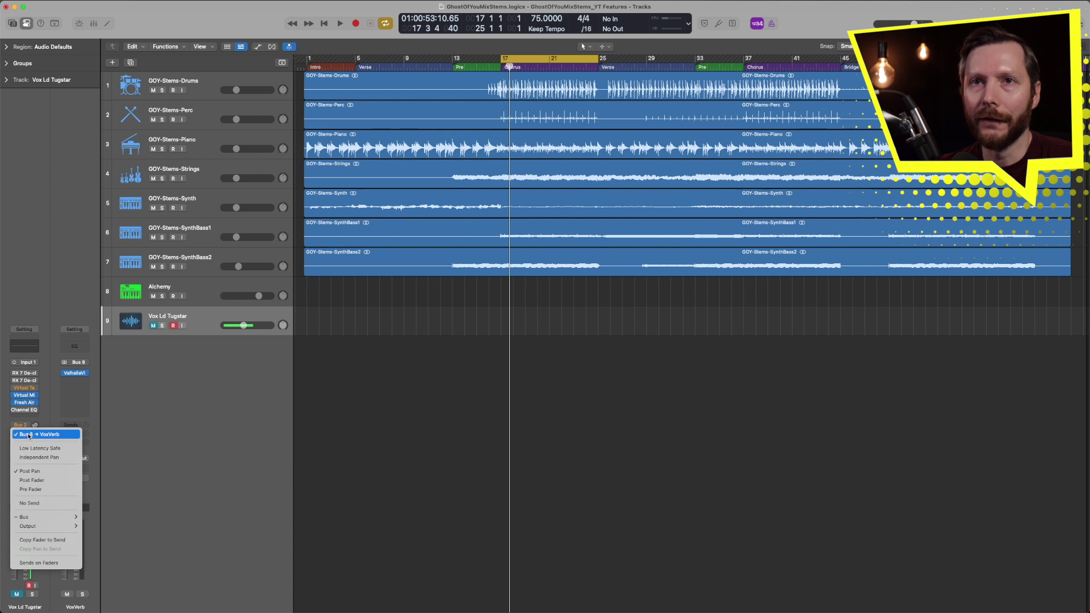
click(52, 454)
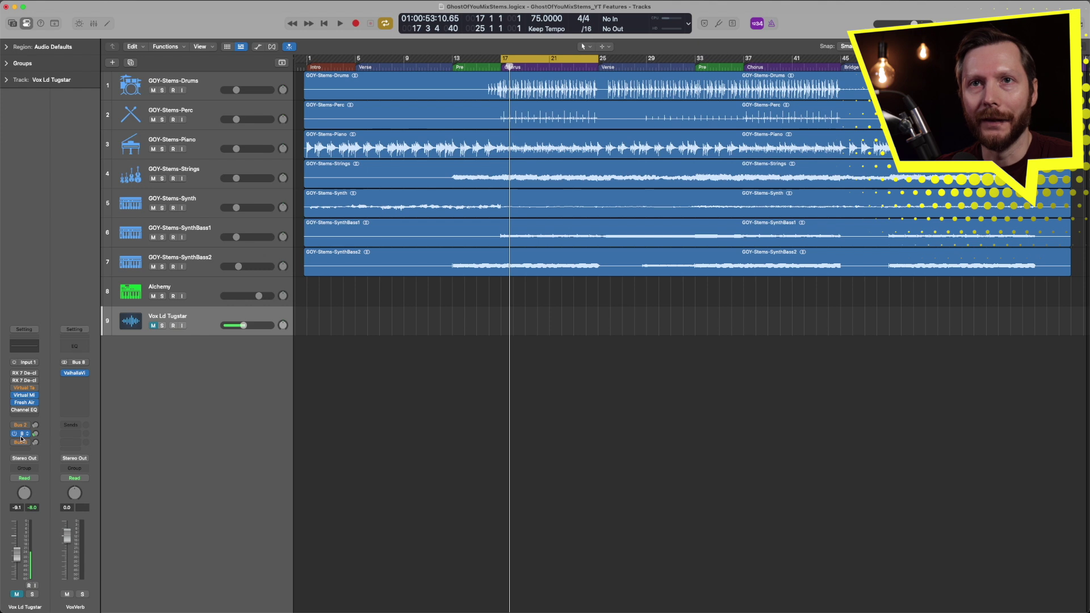
Step: Set the cycle range from bar 16 to bar 27 and capture the part performed during playback as a region on the Alchemy track
key(alt+r)
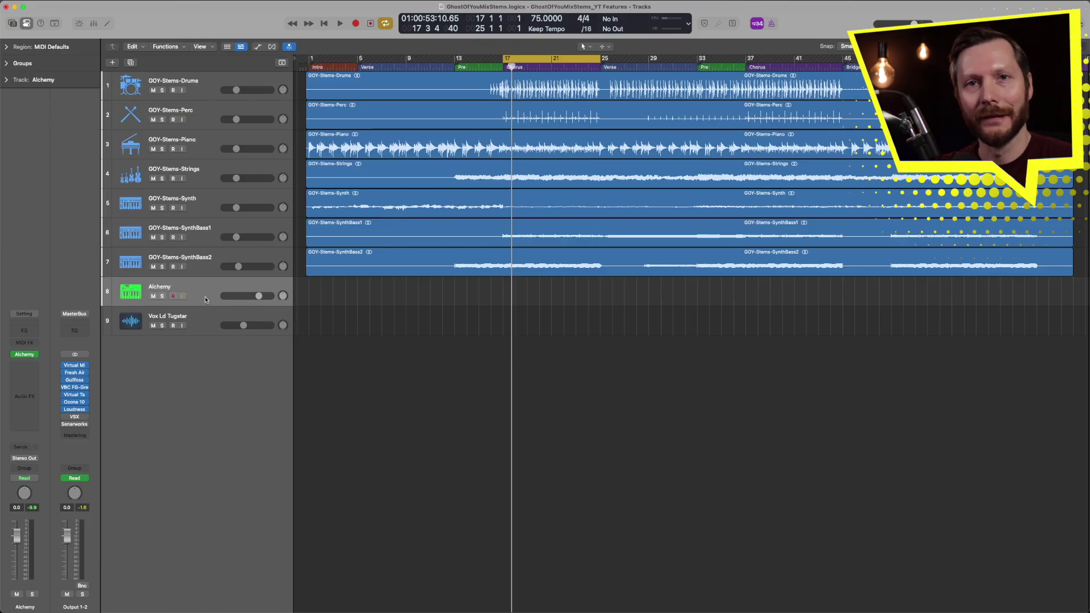
drag(491, 58, 617, 62)
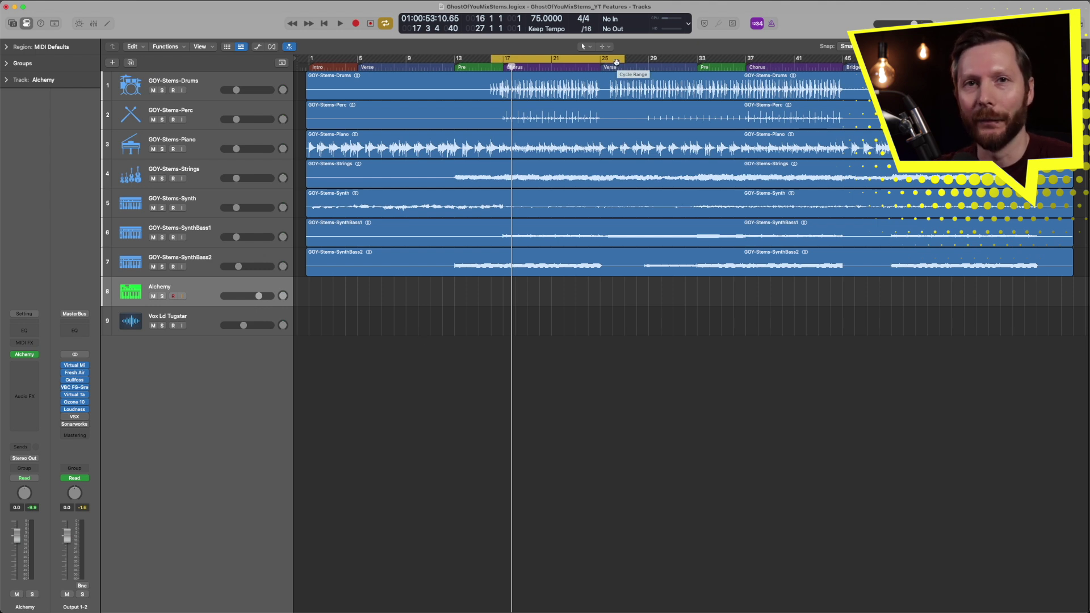
key(space)
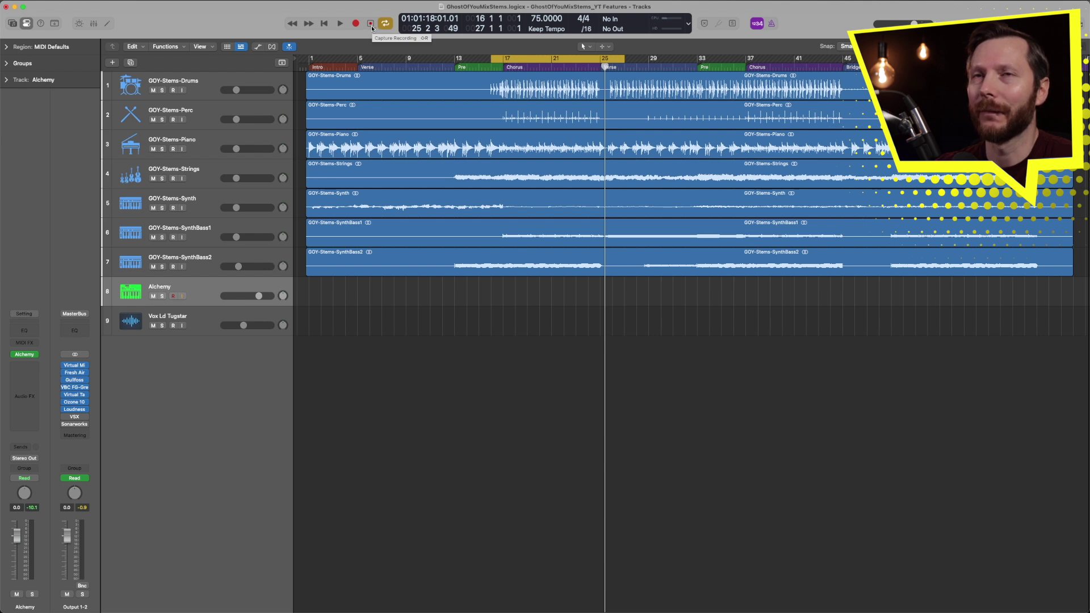
click(371, 25)
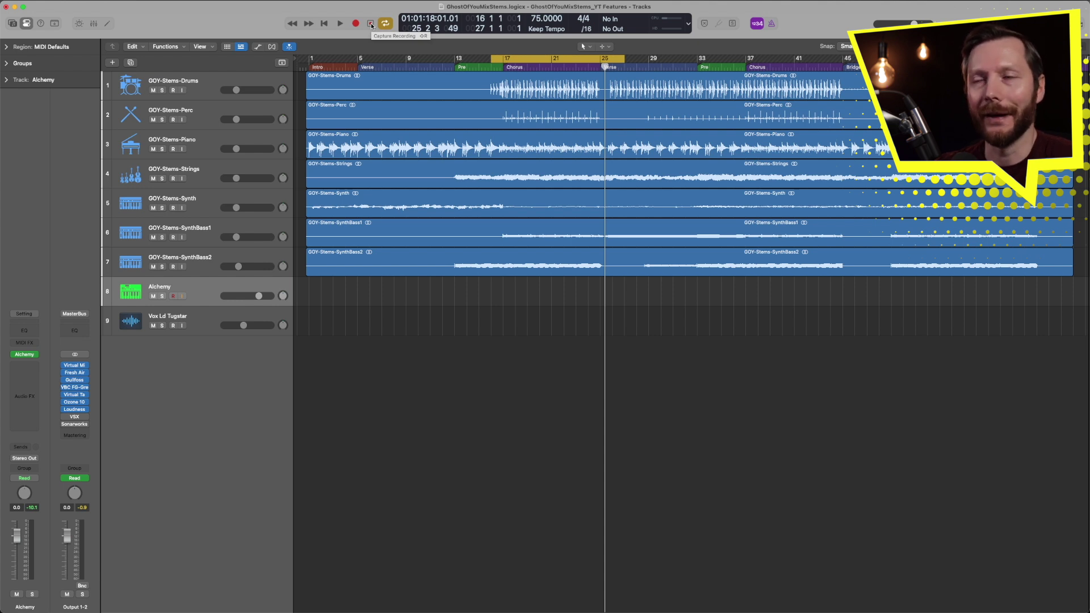
click(372, 25)
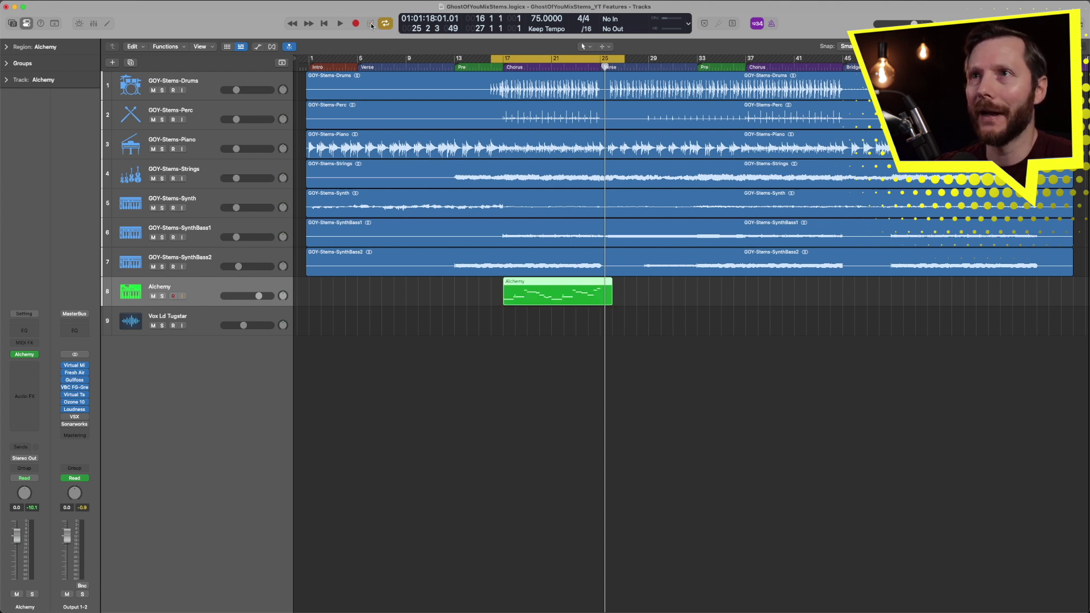
Step: Open the captured Alchemy region in the Piano Roll and add Low Latency Monitoring Mode to the customized control bar
double_click(545, 284)
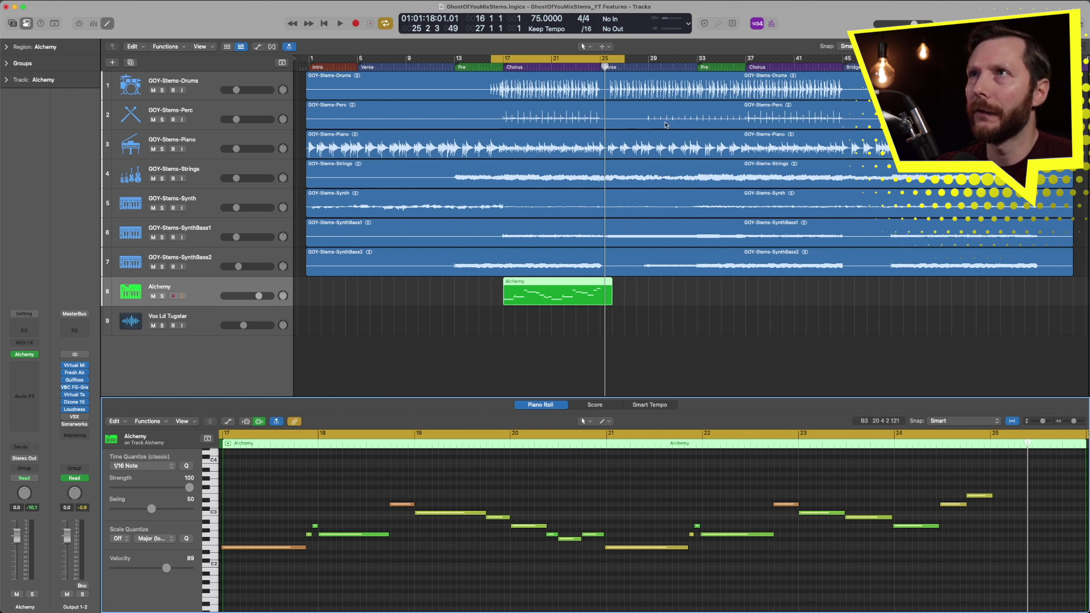
click(689, 26)
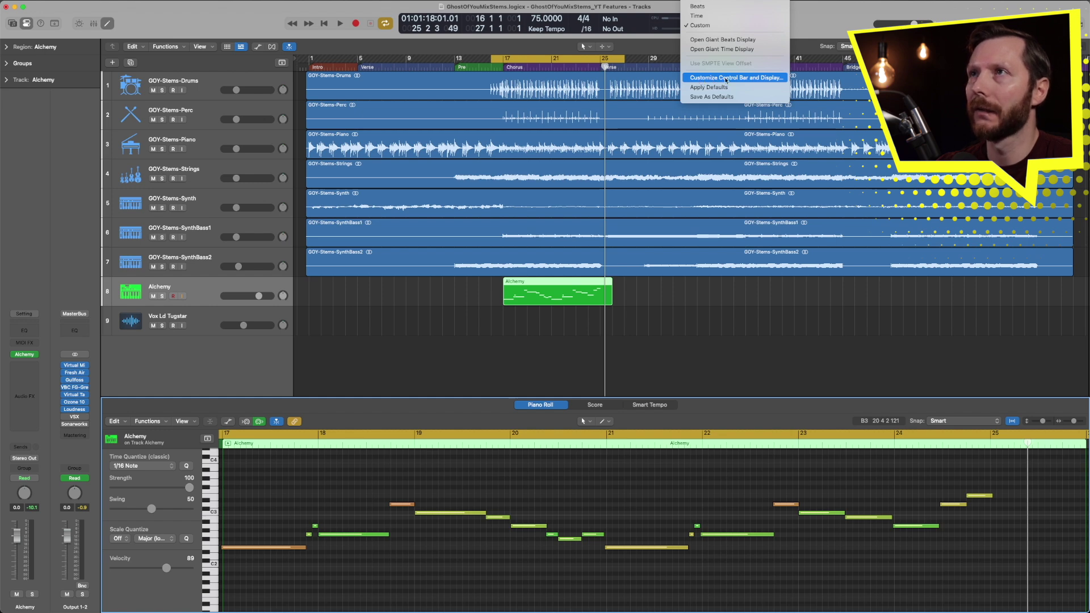
click(725, 79)
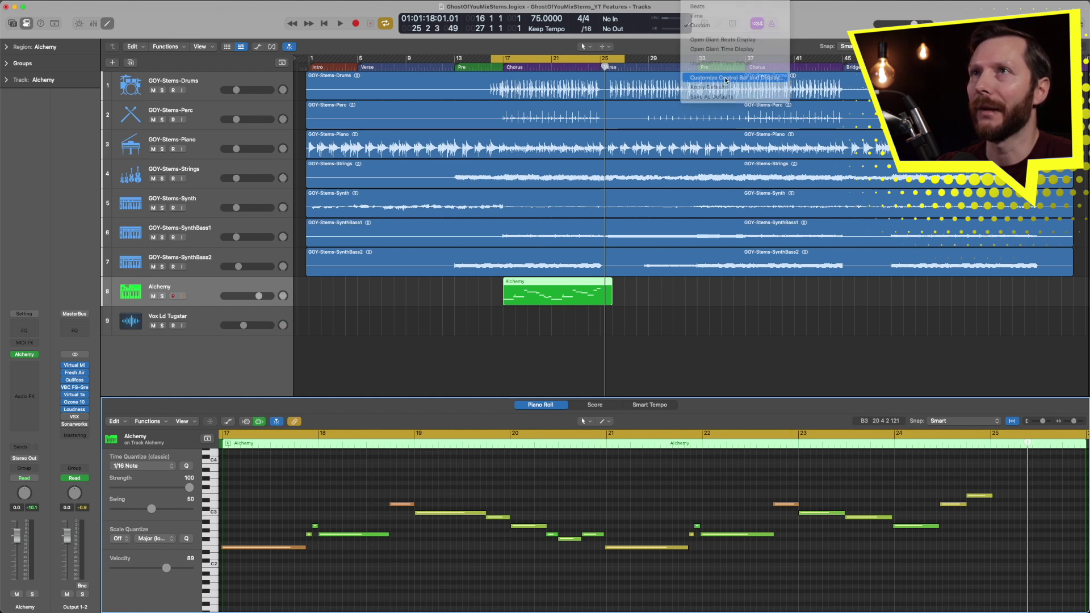
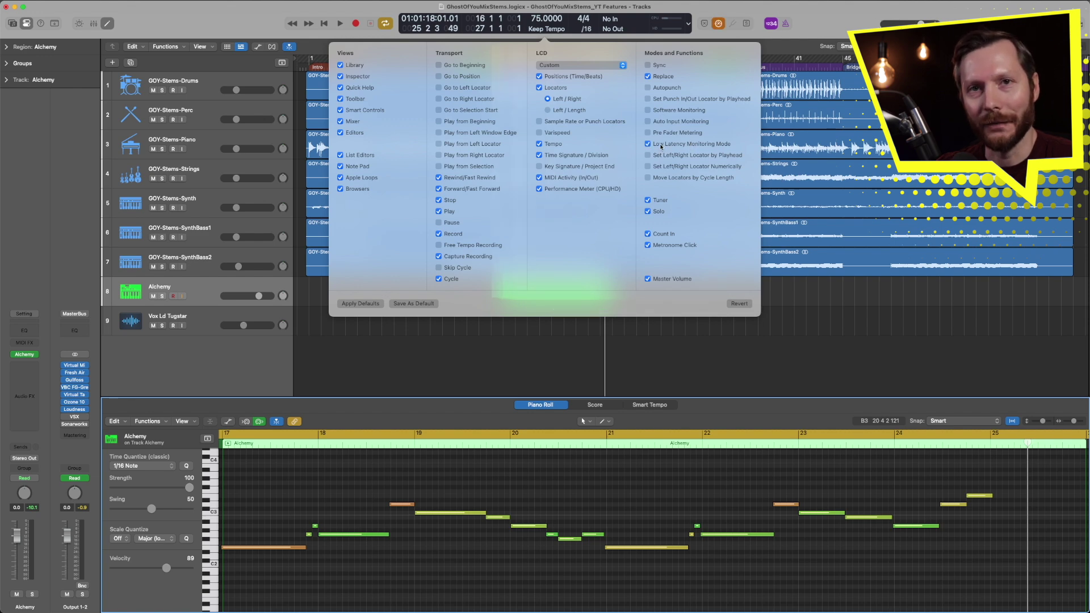
click(549, 359)
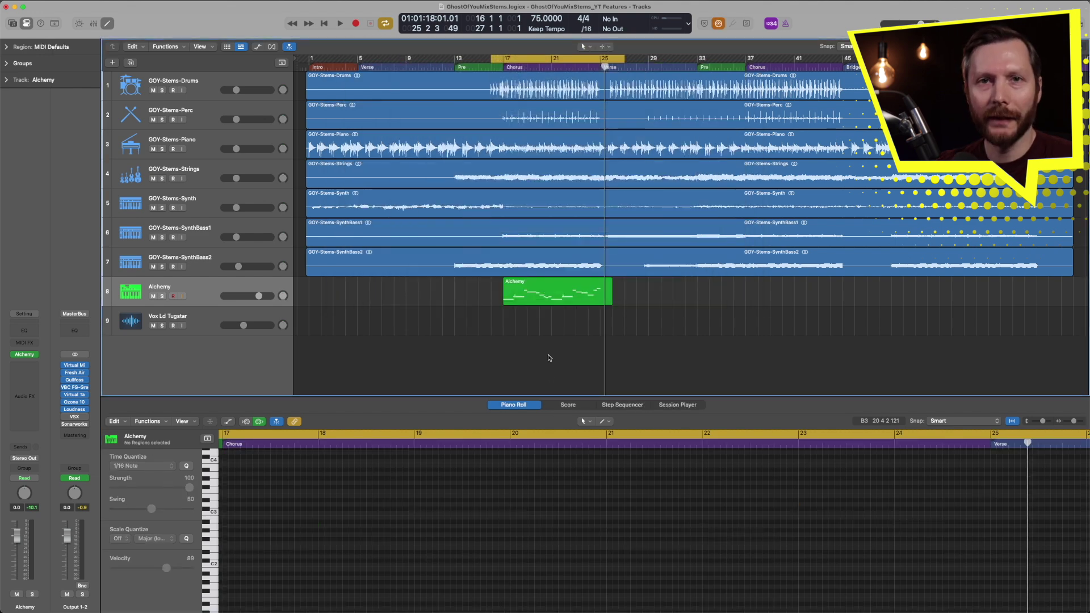
Step: Solo the Alchemy track and play its region from the middle of the long note in bar 21
click(531, 284)
click(564, 67)
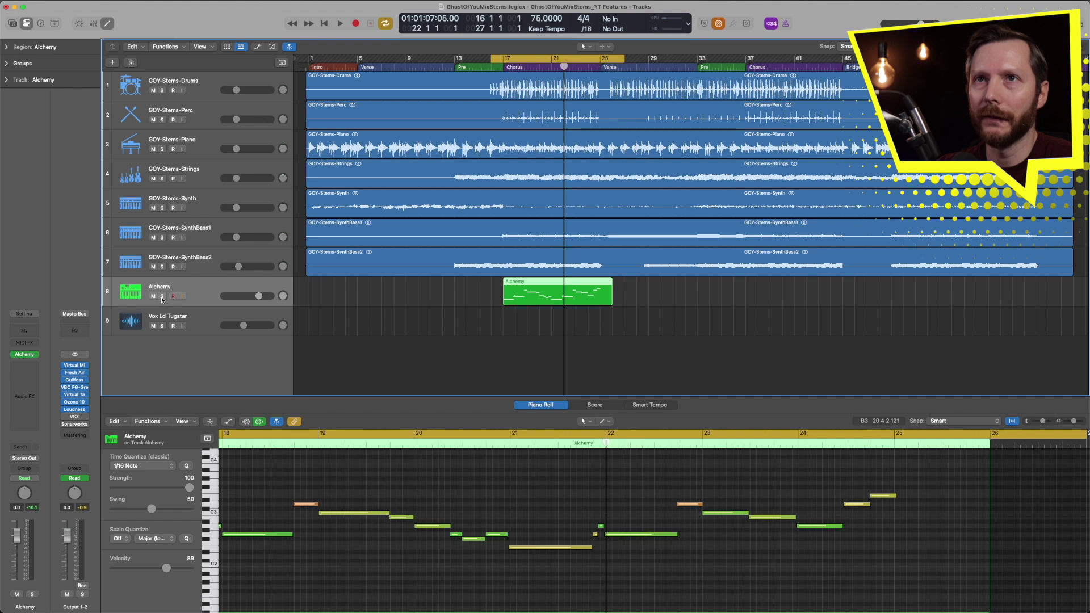
click(163, 296)
click(558, 67)
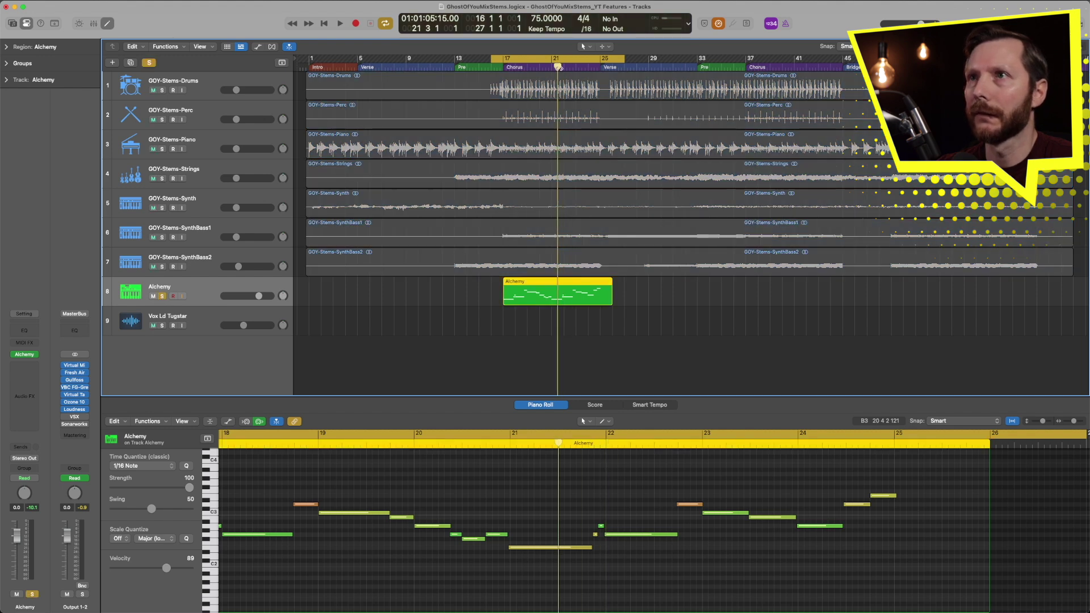
click(540, 446)
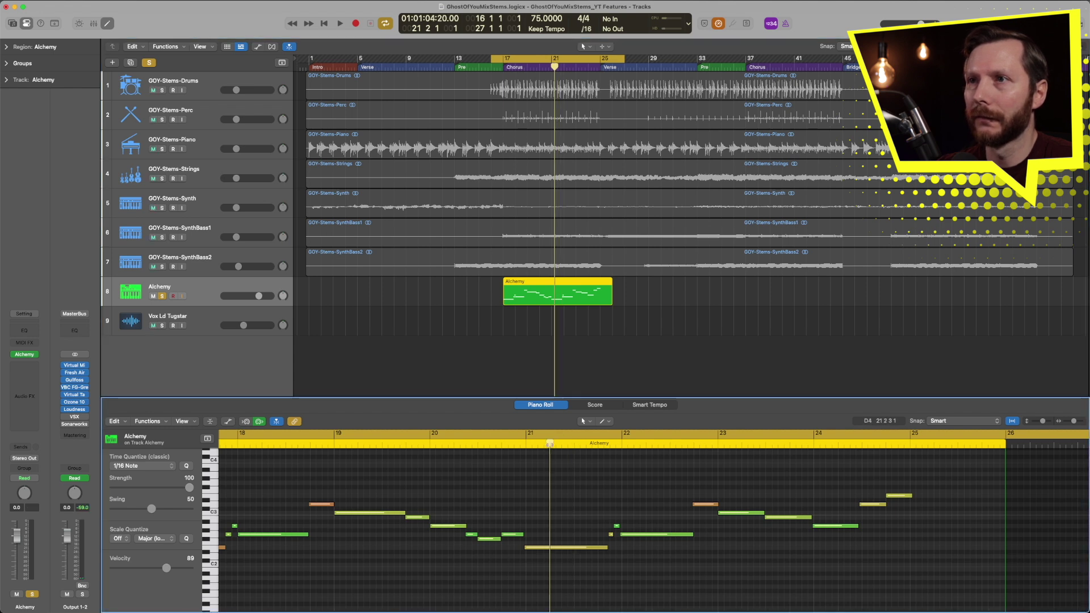
key(space)
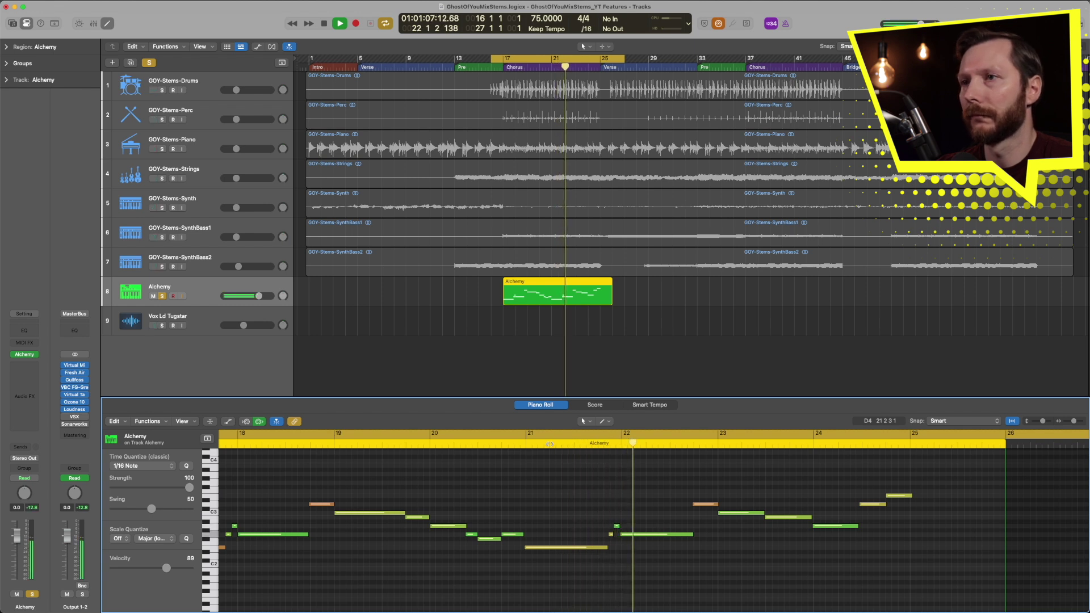
key(space)
scroll(550, 447, left, 1)
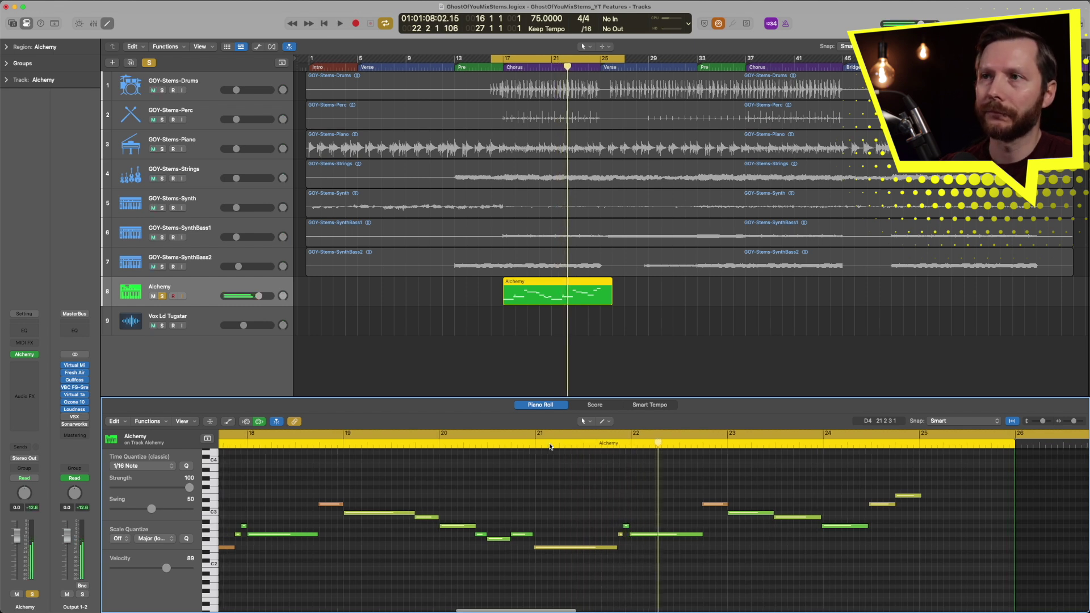
mouse_move(559, 550)
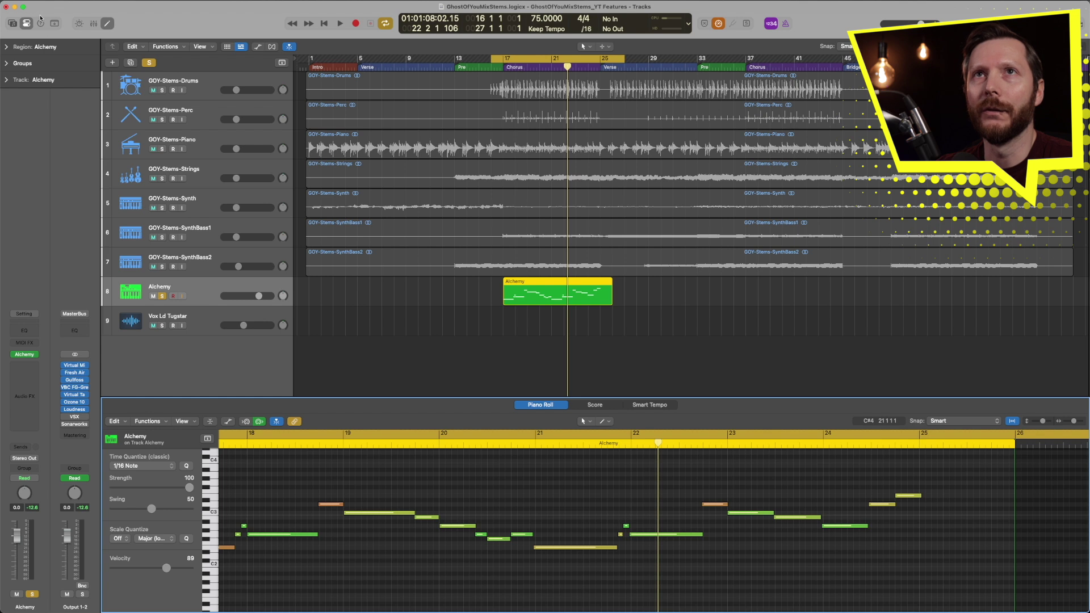
Step: Enable chasing of Notes in the project's MIDI Chase settings and close the settings window
click(63, 1)
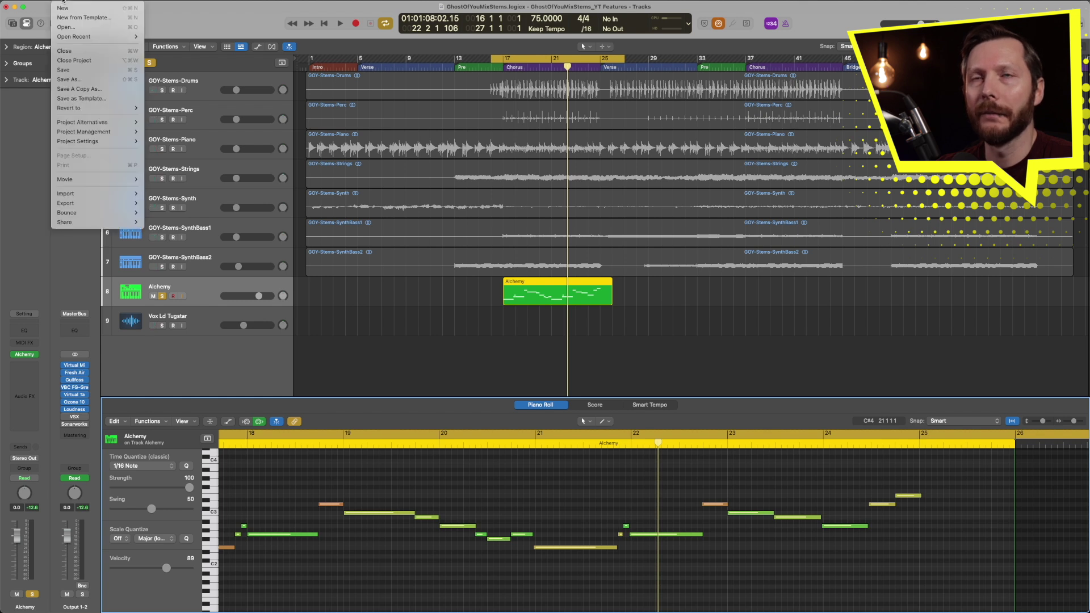
mouse_move(90, 141)
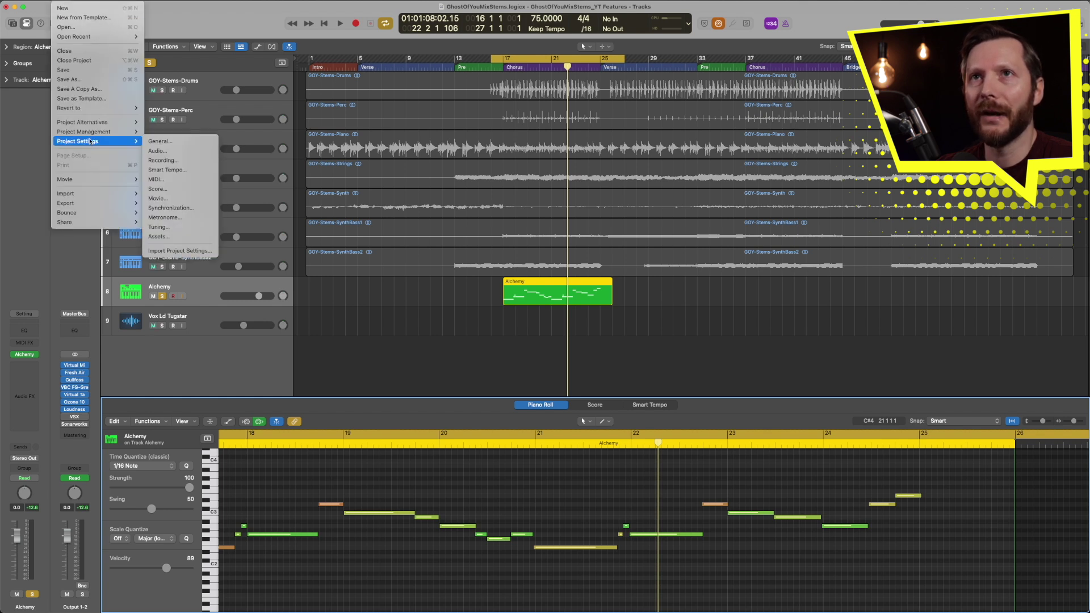
click(175, 181)
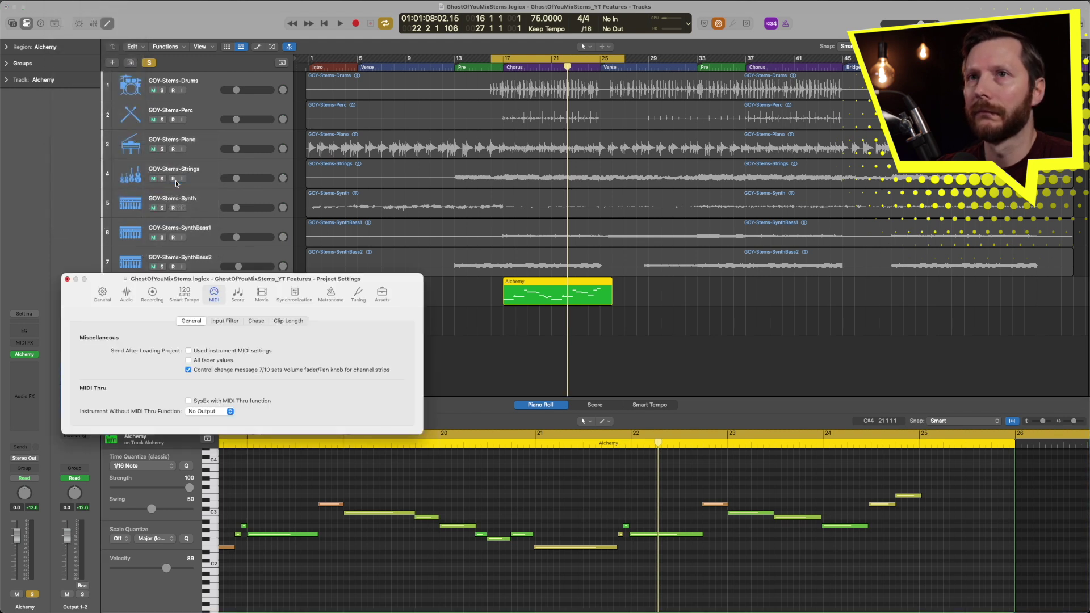
click(256, 321)
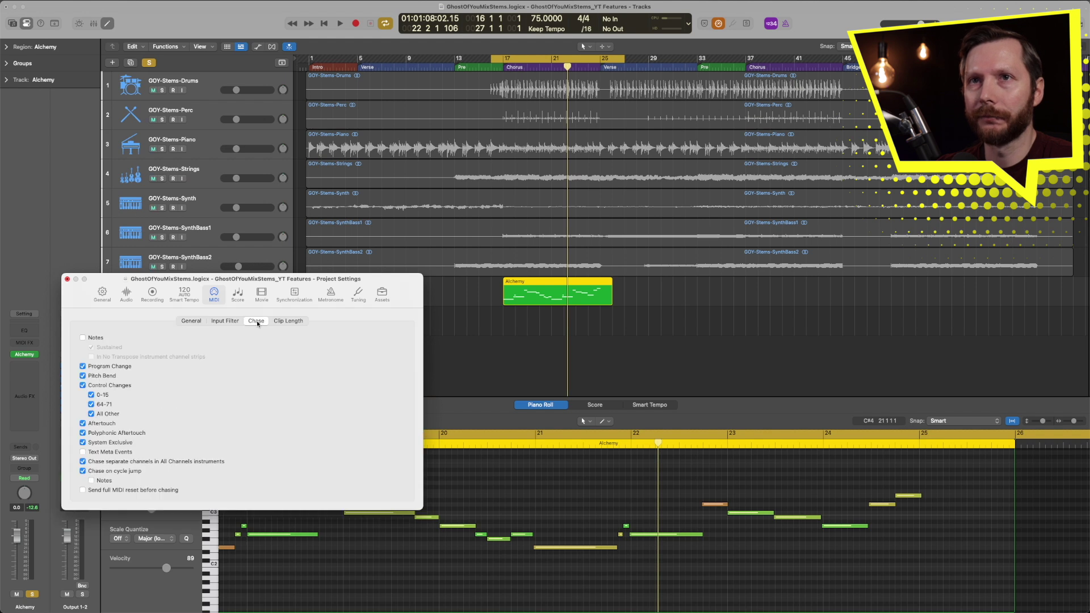
click(83, 338)
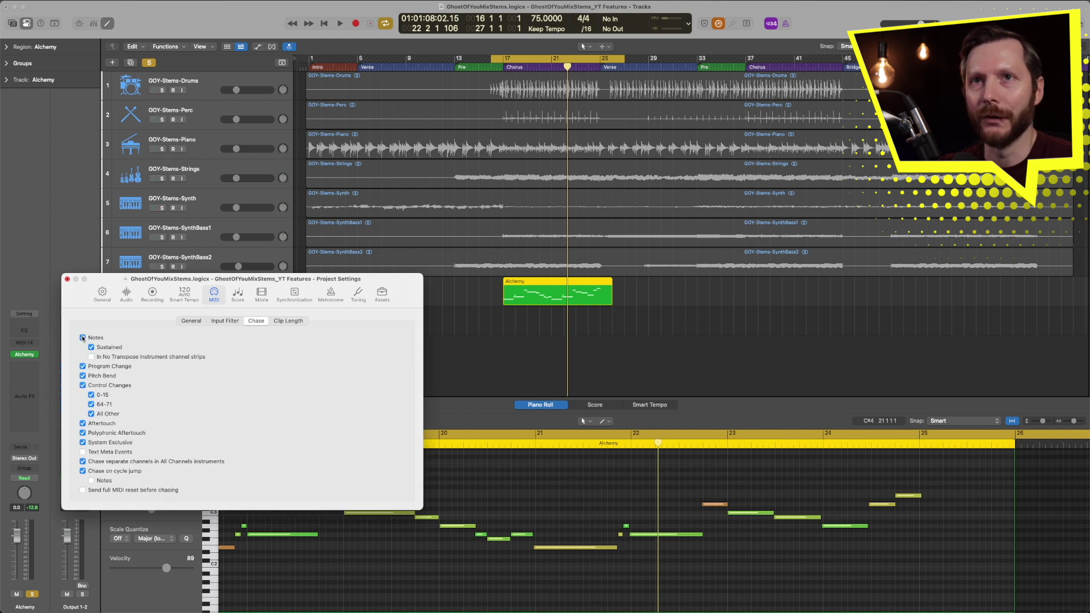
click(67, 280)
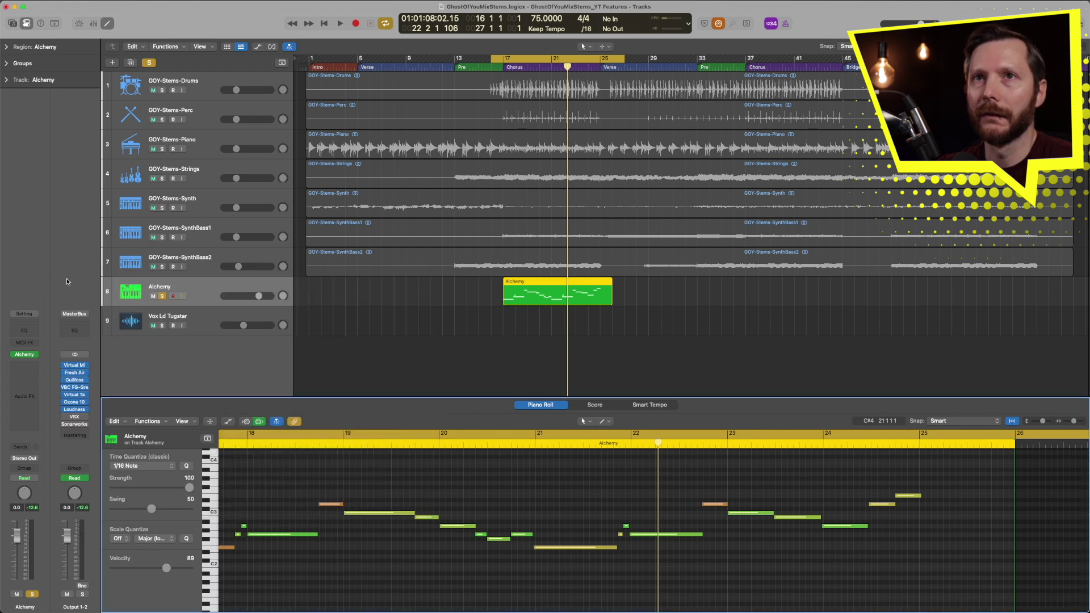
Step: Play the Alchemy region again from partway through the long bar 21 note to hear the effect of note chasing
click(559, 446)
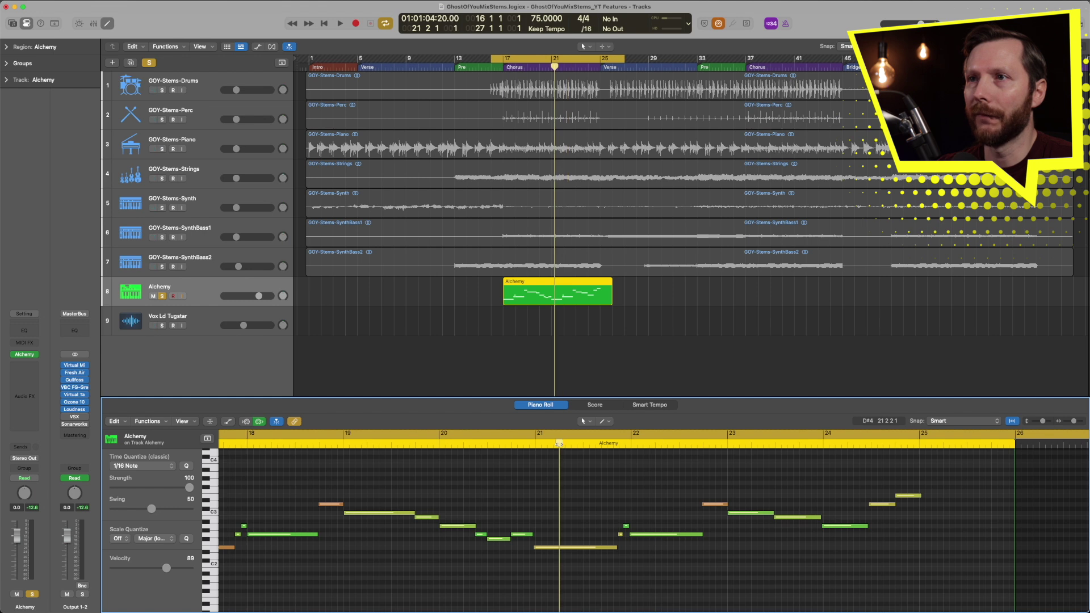
key(space)
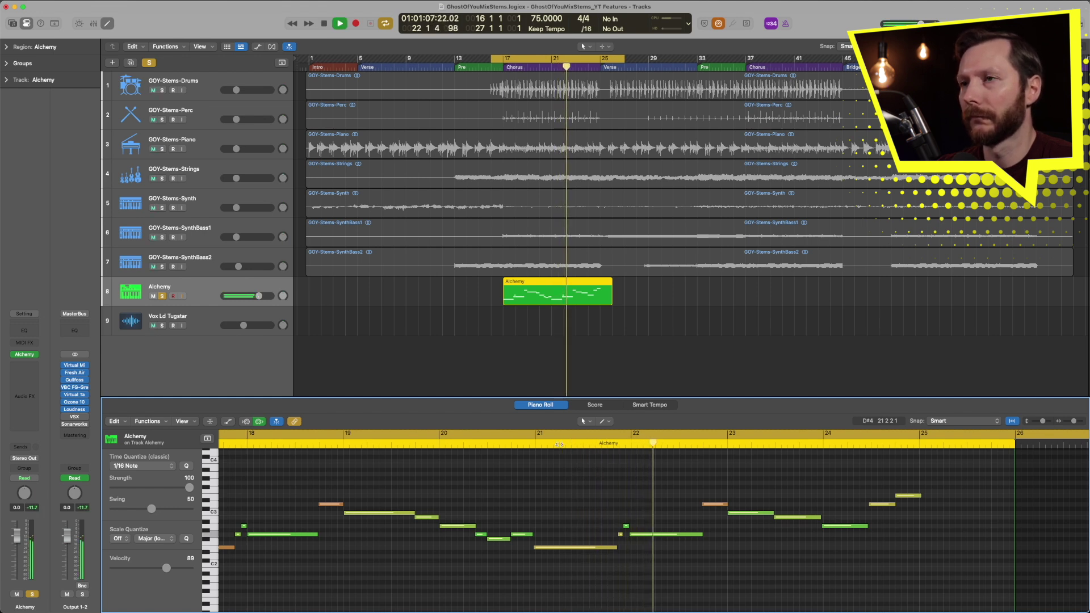
key(space)
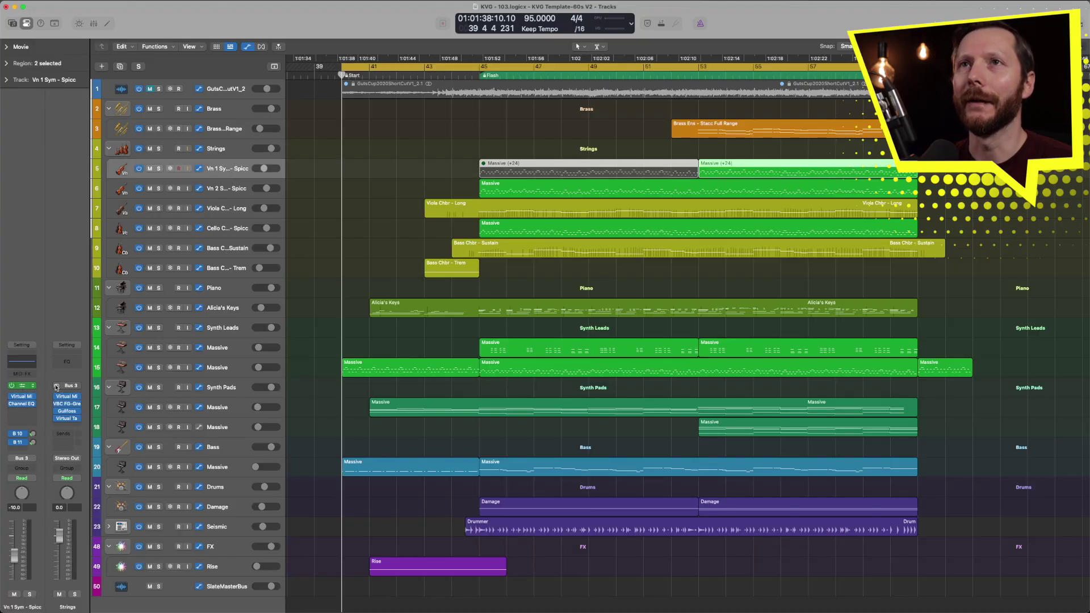
Step: Open the Kontakt instrument windows of the Bass Chbr - Sustain and Alicia's Keys tracks in the KVG - 103 project
click(224, 252)
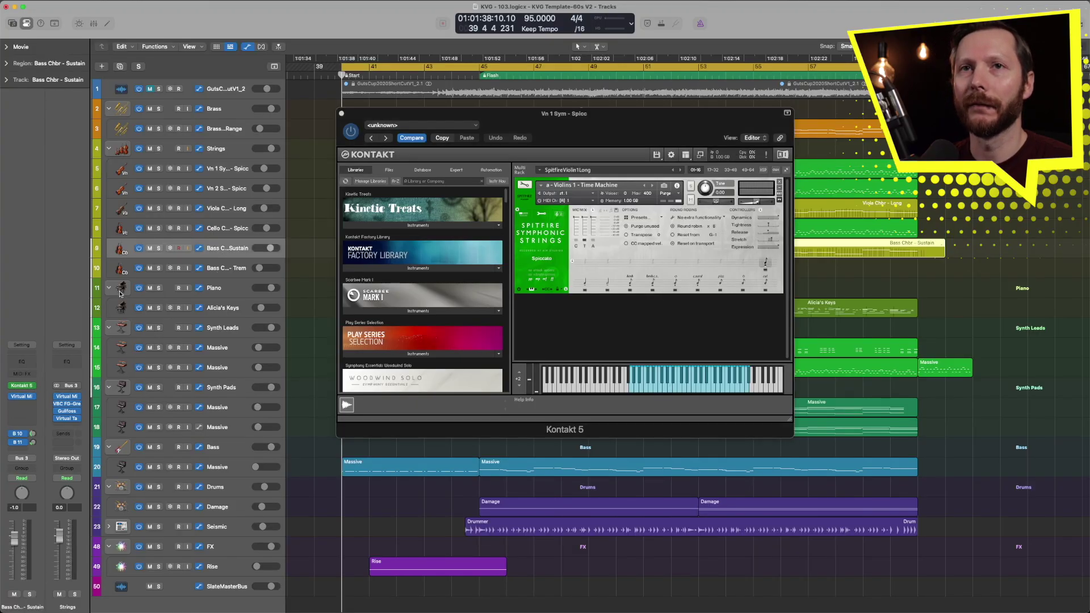
click(20, 388)
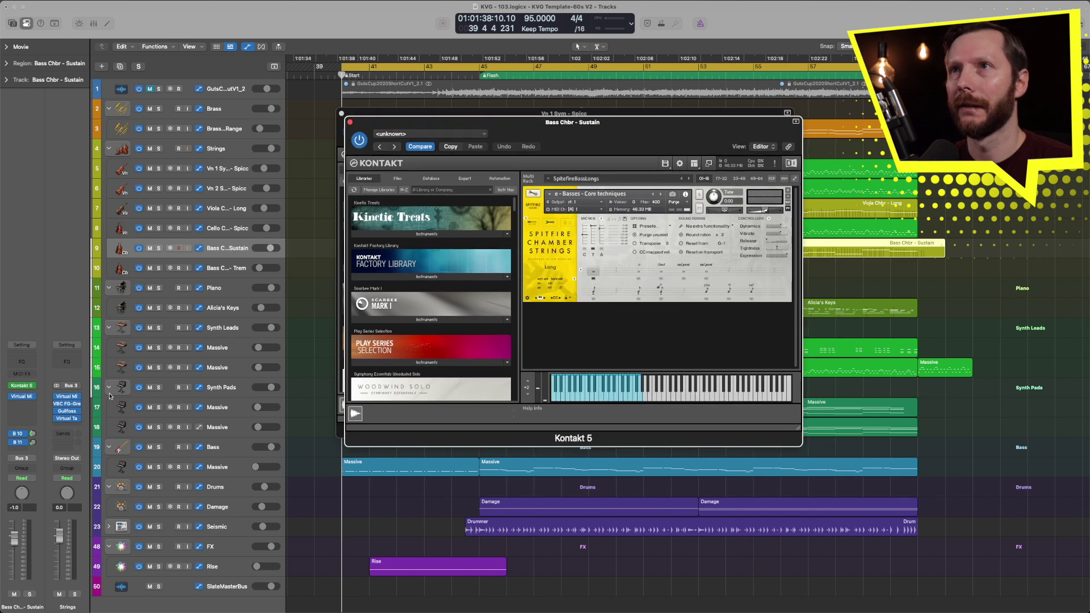
click(225, 312)
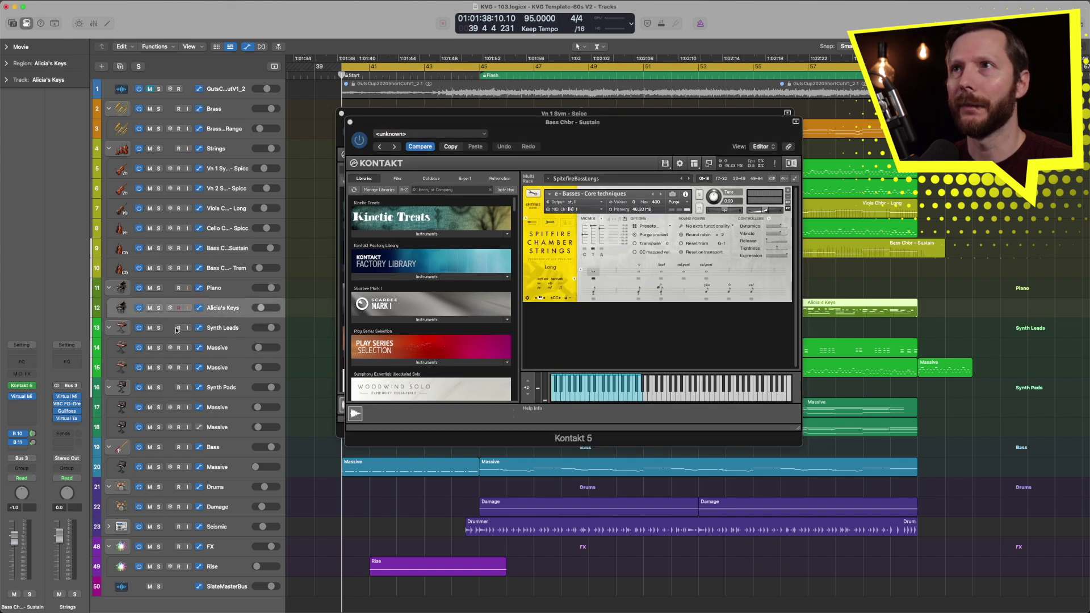
click(20, 385)
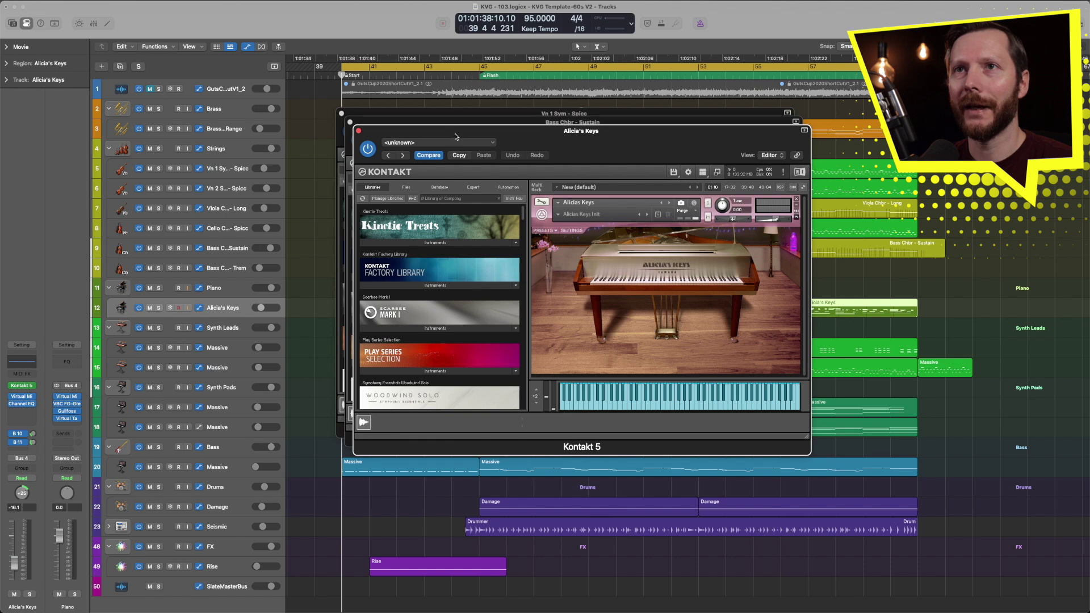
Step: Spread the overlapping Kontakt windows apart and bring the Vn 1 Sym - Spicc window to the front
drag(432, 121, 589, 212)
drag(545, 128, 405, 208)
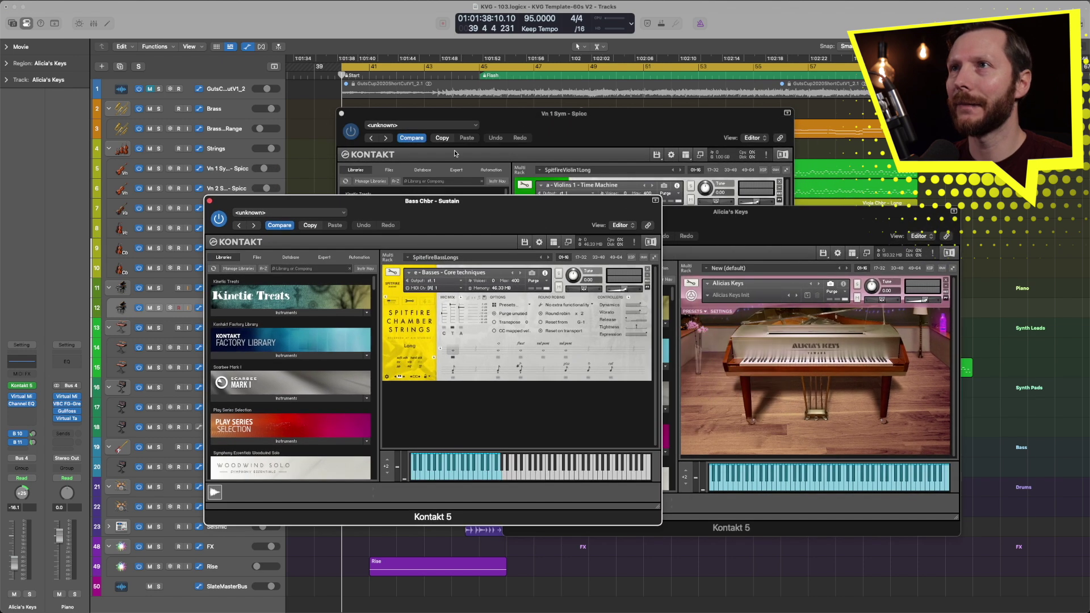
click(508, 122)
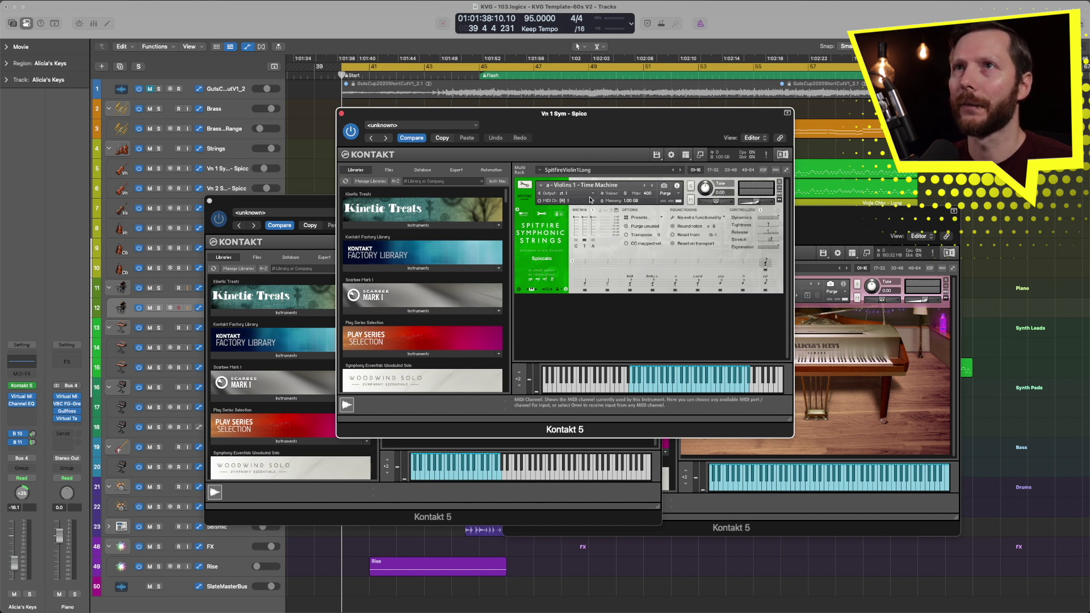
Step: Close the Vn 1 Sym - Spicc and Bass Chbr - Sustain instrument windows and turn on linking for the Alicia's Keys window
click(342, 115)
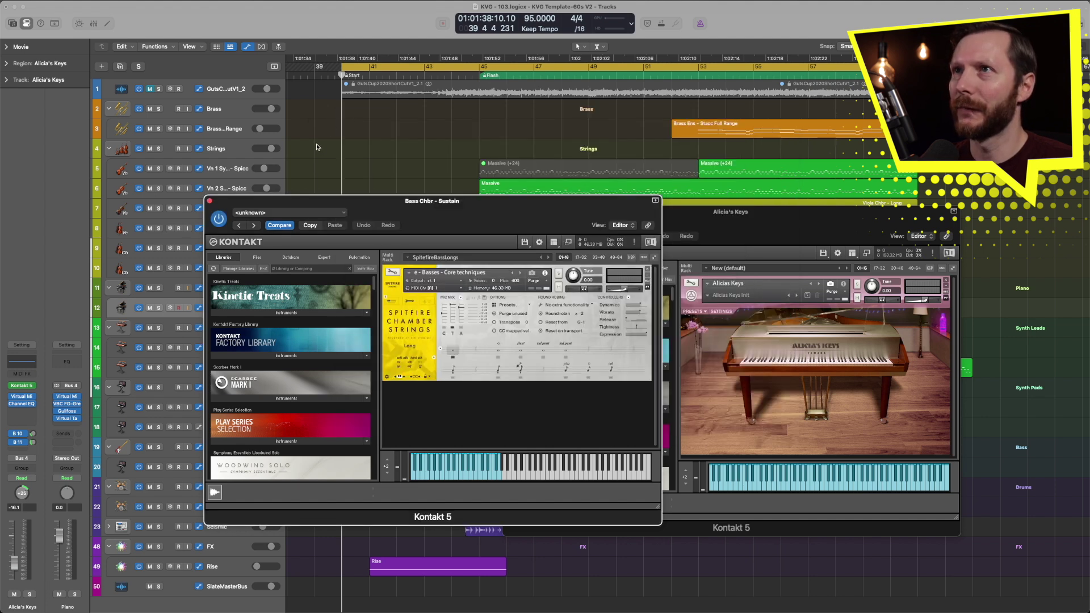
click(209, 201)
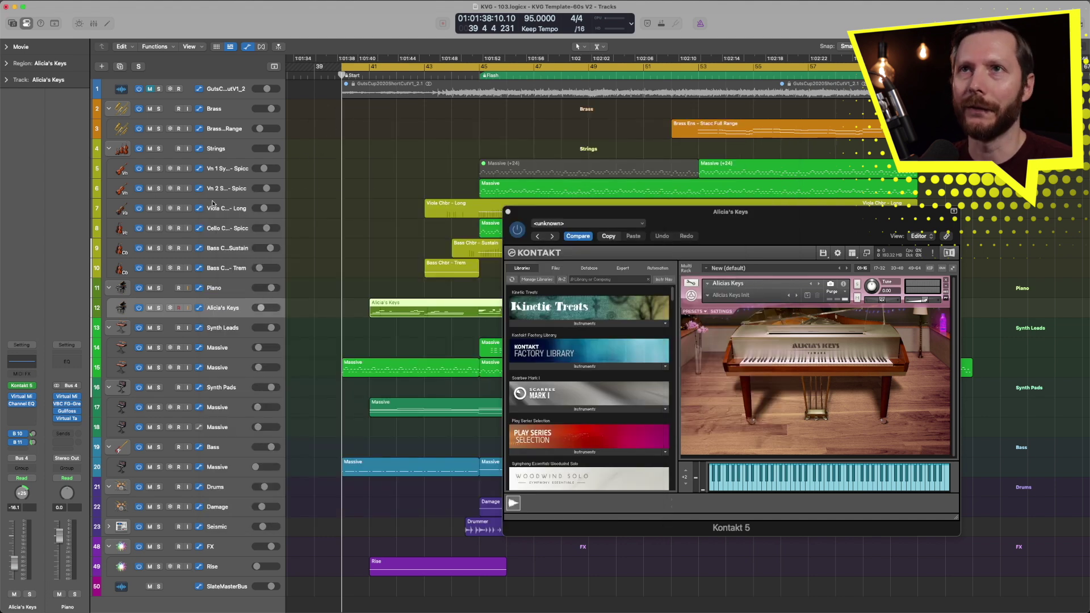
drag(672, 218, 523, 216)
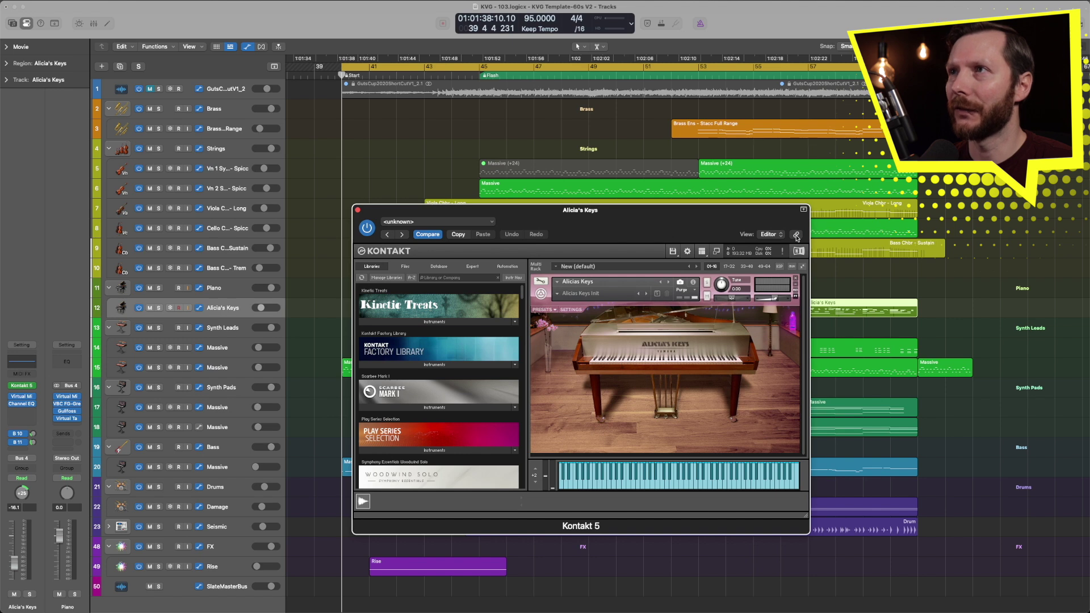
click(797, 235)
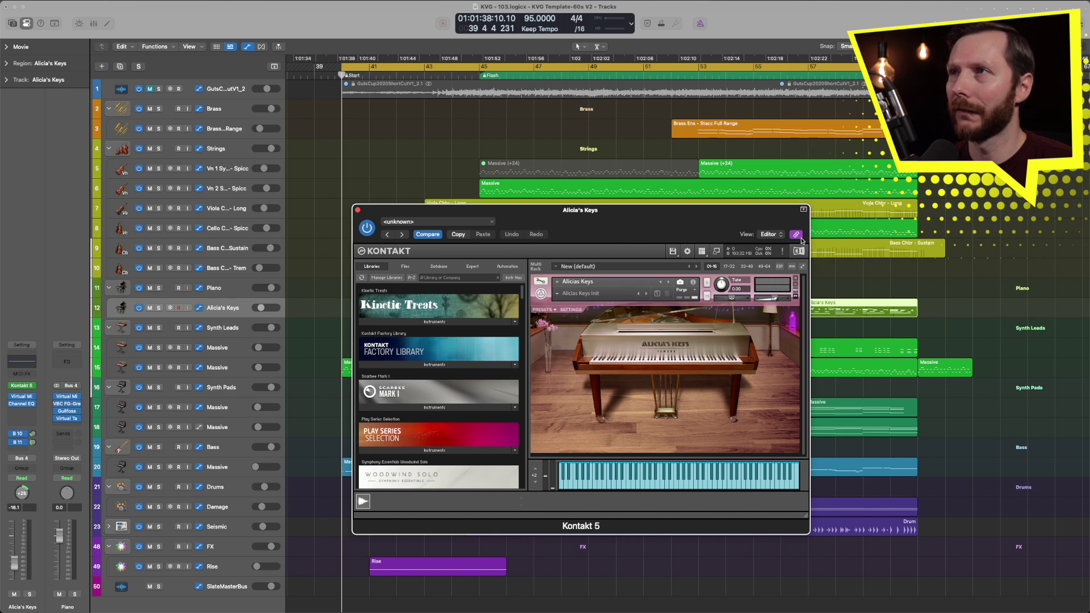
drag(611, 216, 756, 167)
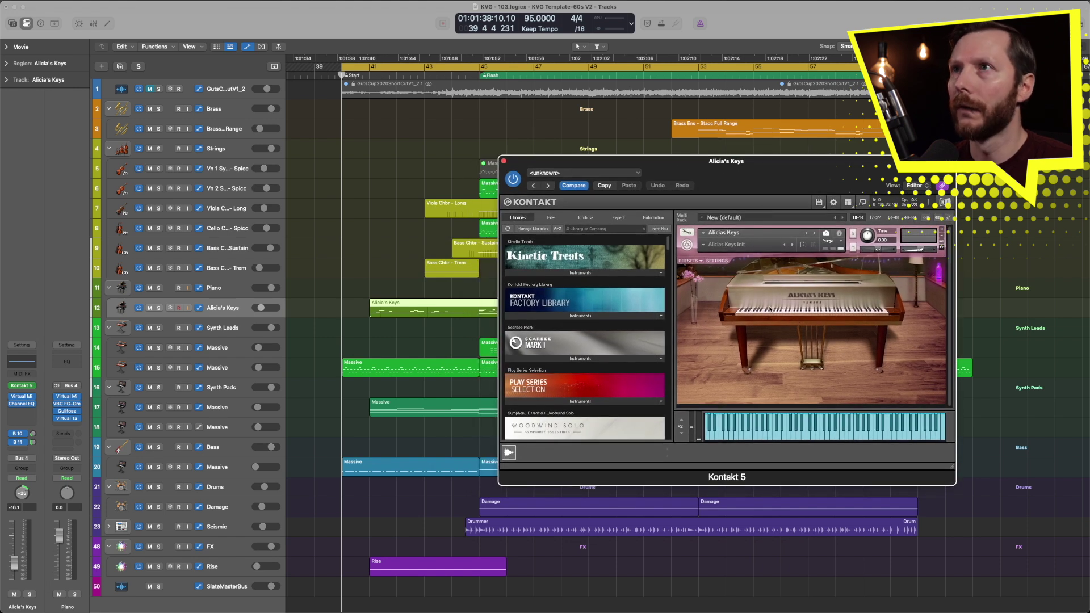
Step: Select the Cello Chbr - Spicc track and the Massive tracks under Synth Leads and Synth Pads to view their instruments in the linked window
scroll(230, 231, down, 1)
click(229, 230)
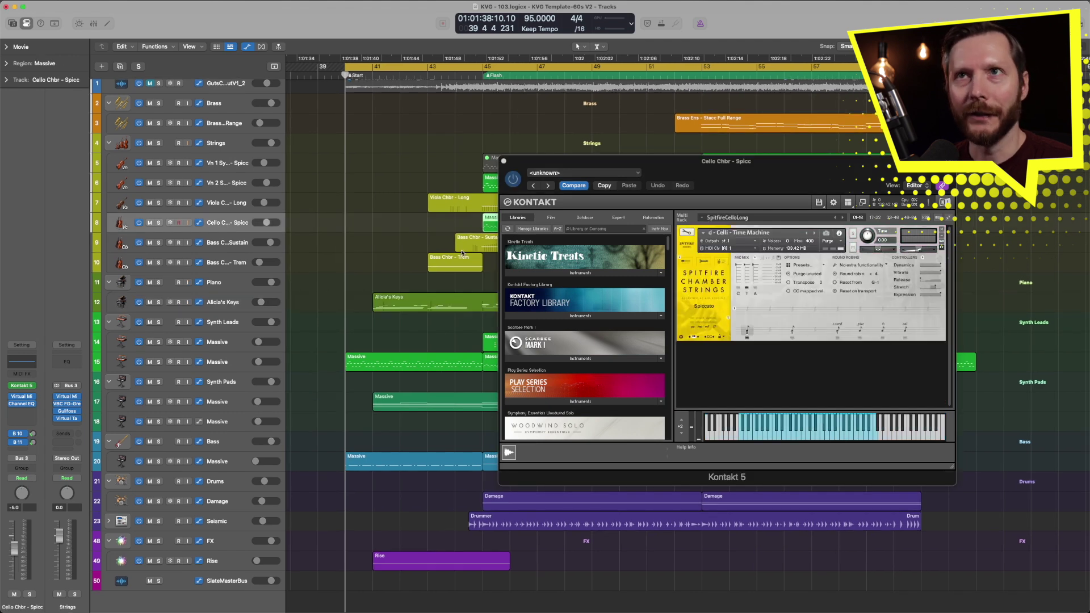
drag(777, 221, 706, 227)
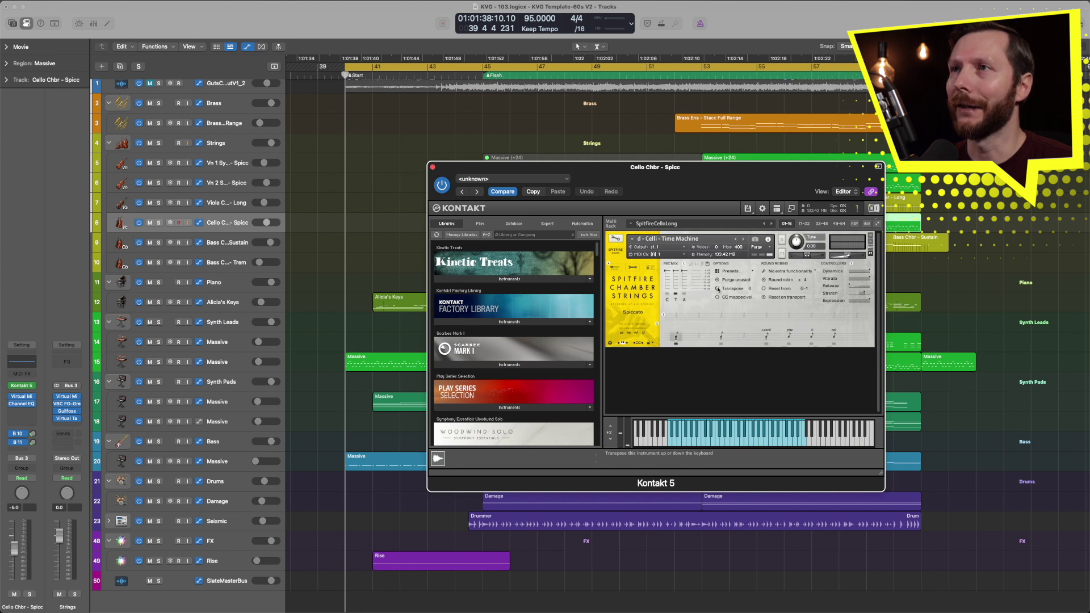
click(225, 363)
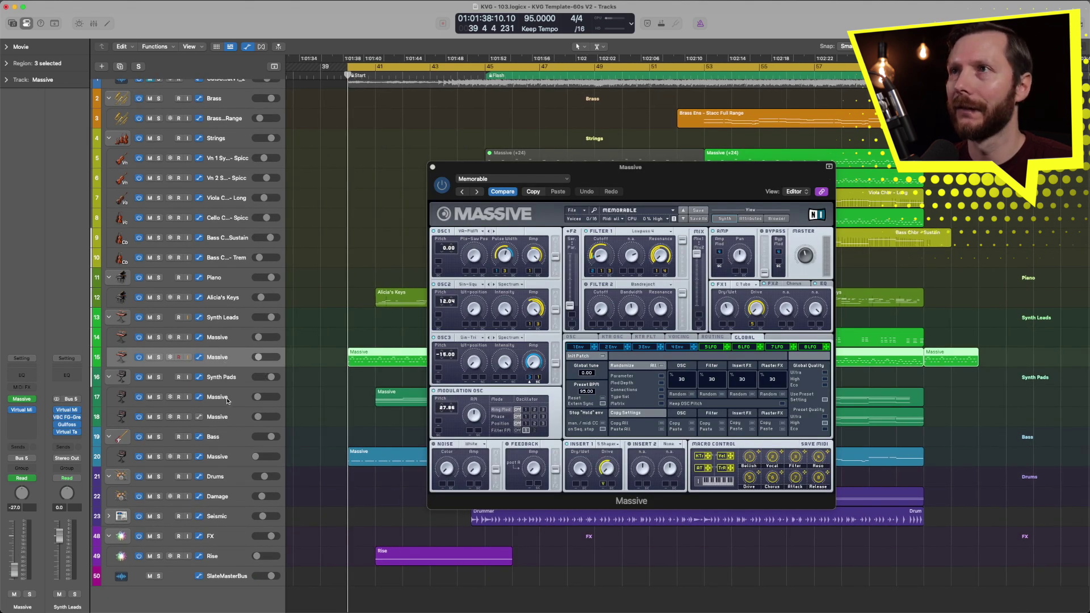
click(225, 417)
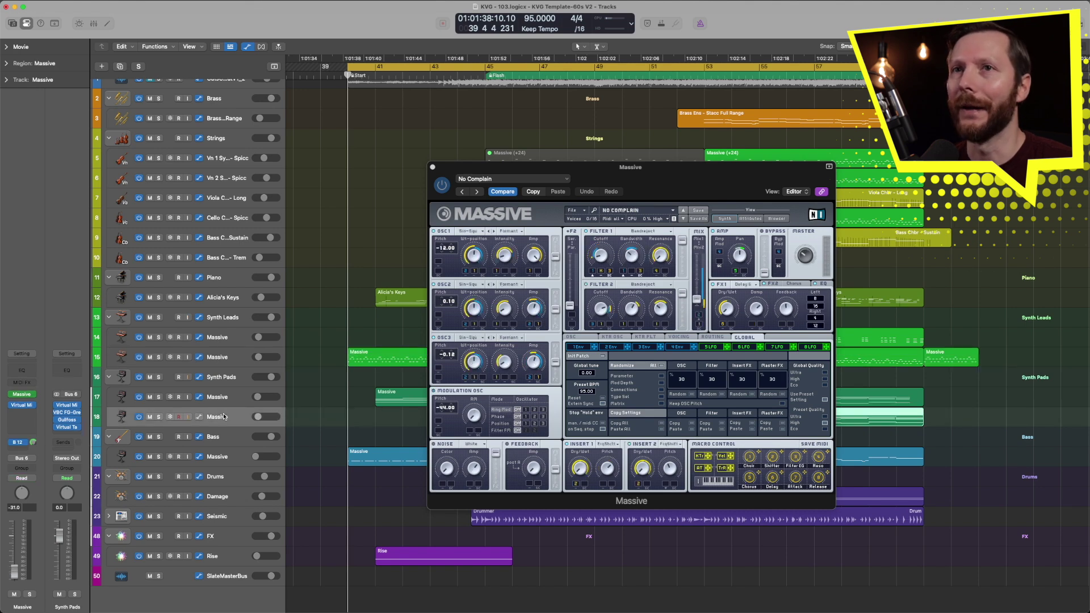
click(222, 358)
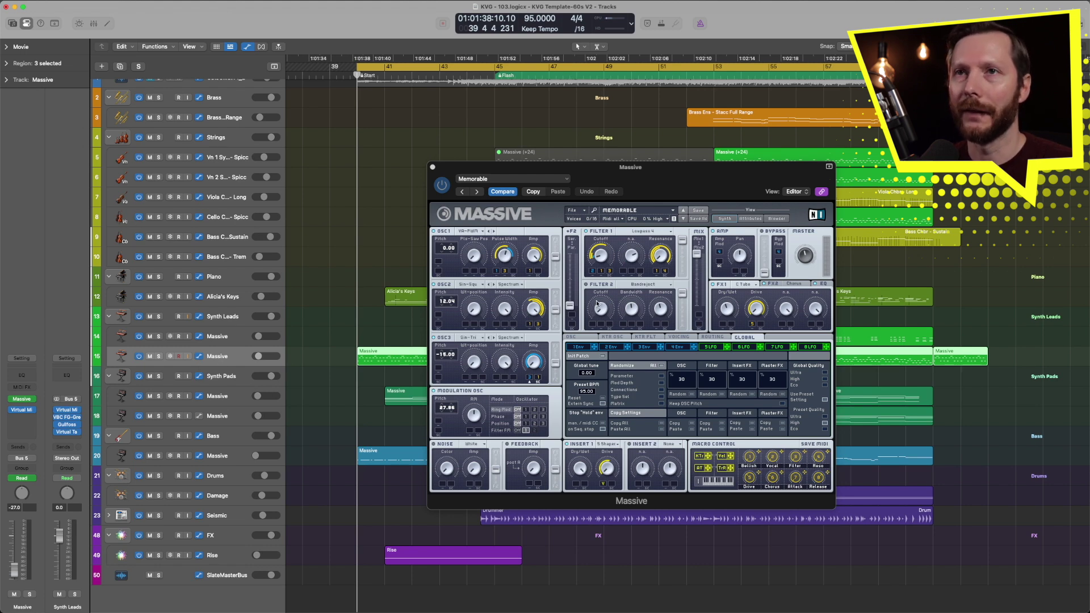
click(219, 401)
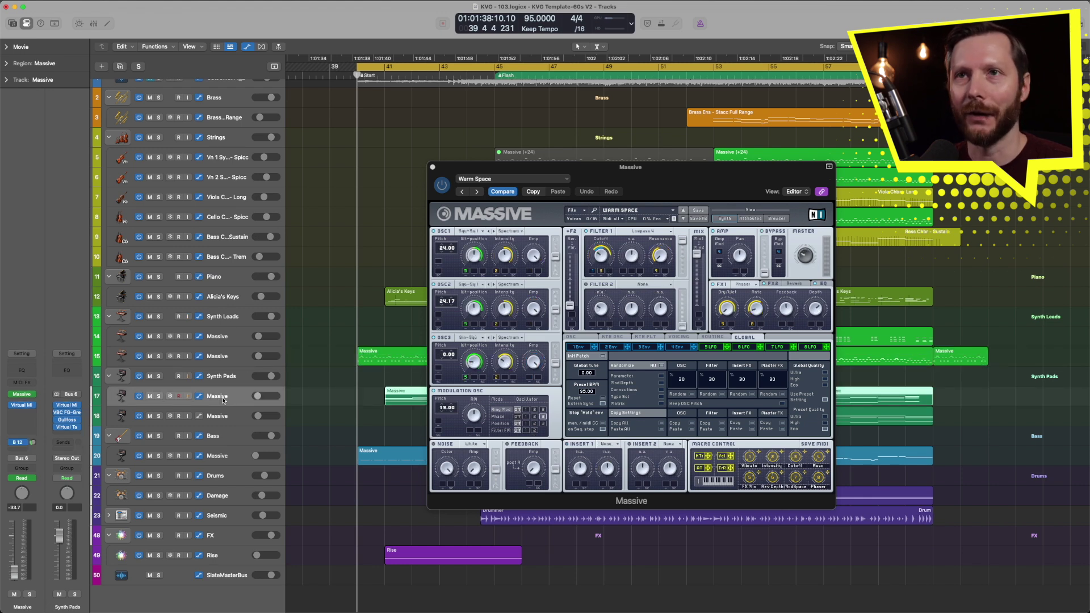